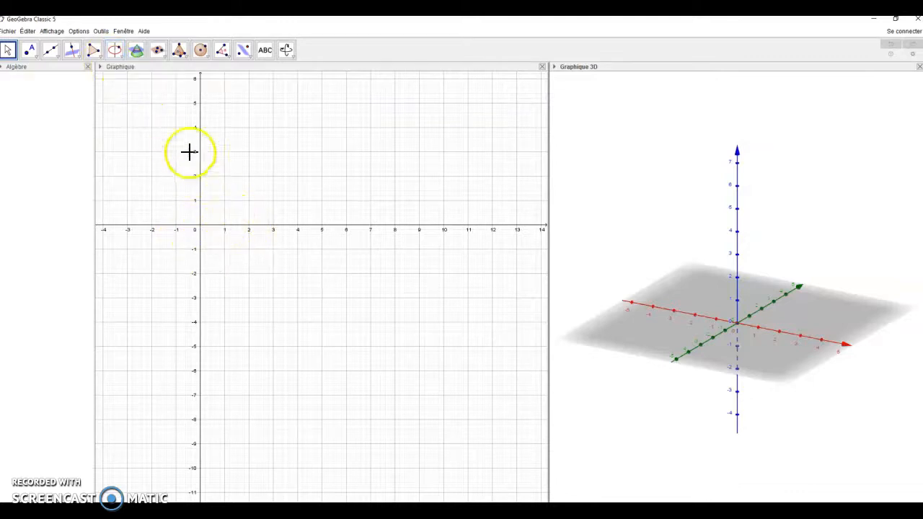
Set the labelling option to only new points (Seulement les nouveaux points)
left_click(80, 32)
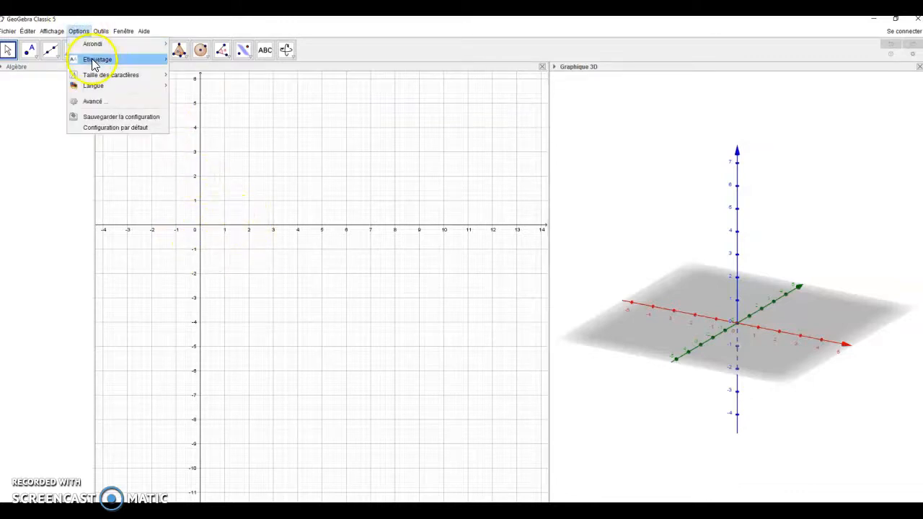
mouse_move(97, 60)
left_click(189, 92)
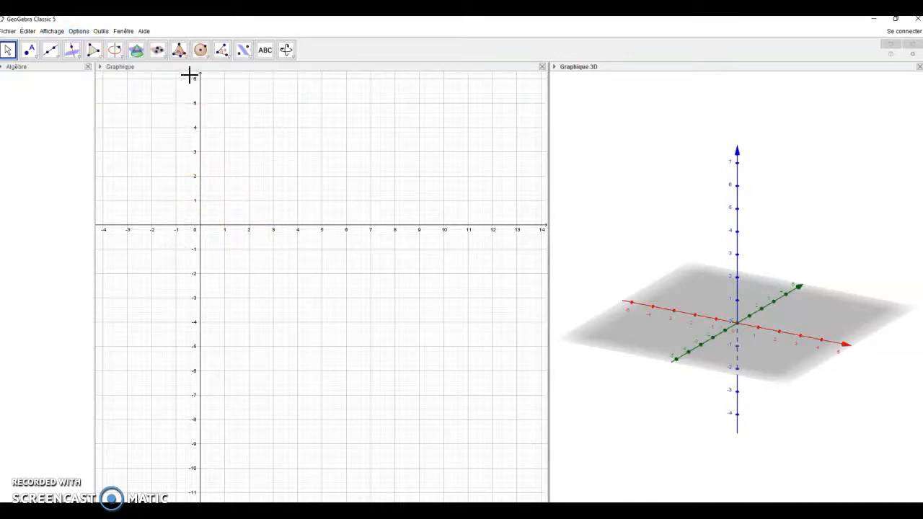
Draw a square polygon in the 2D view with vertices (-1, 1), (1, 1), (1, -1) and (-1, -1)
left_click(101, 57)
left_click(108, 71)
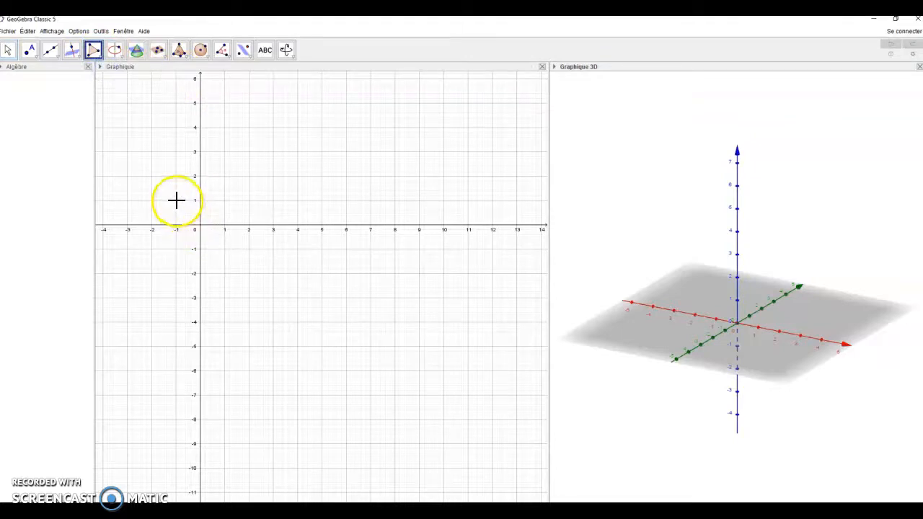
left_click(176, 200)
left_click(225, 201)
left_click(224, 249)
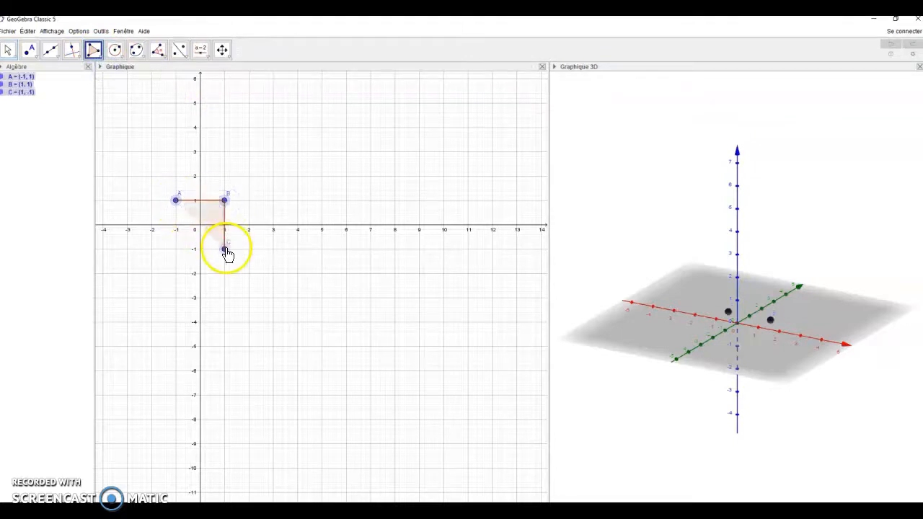
left_click(176, 249)
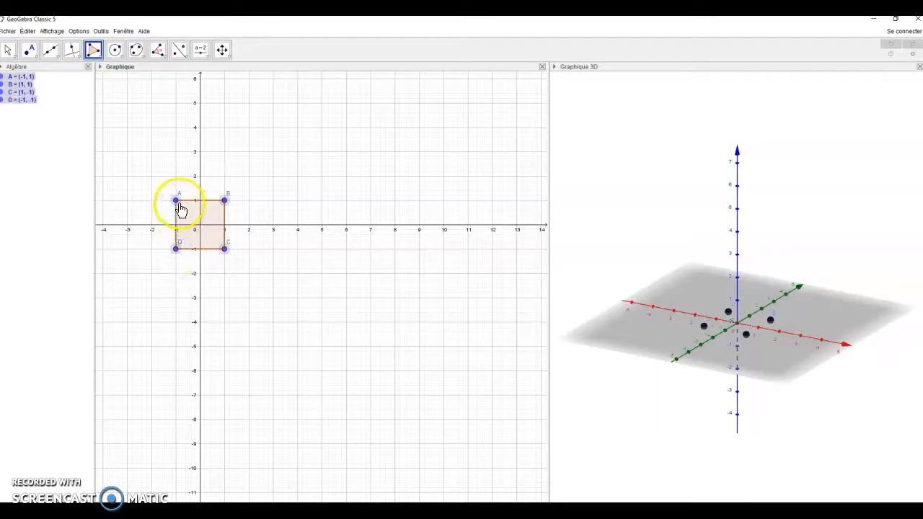
left_click(179, 204)
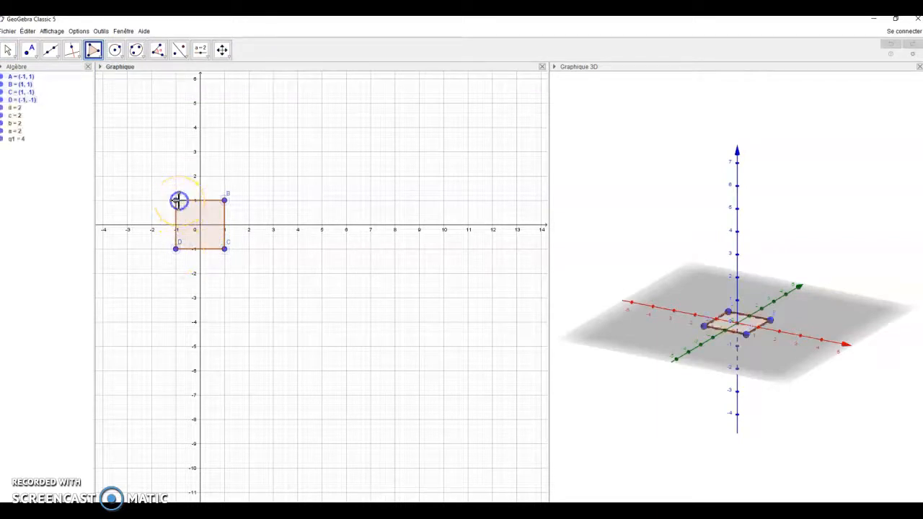
left_click(8, 51)
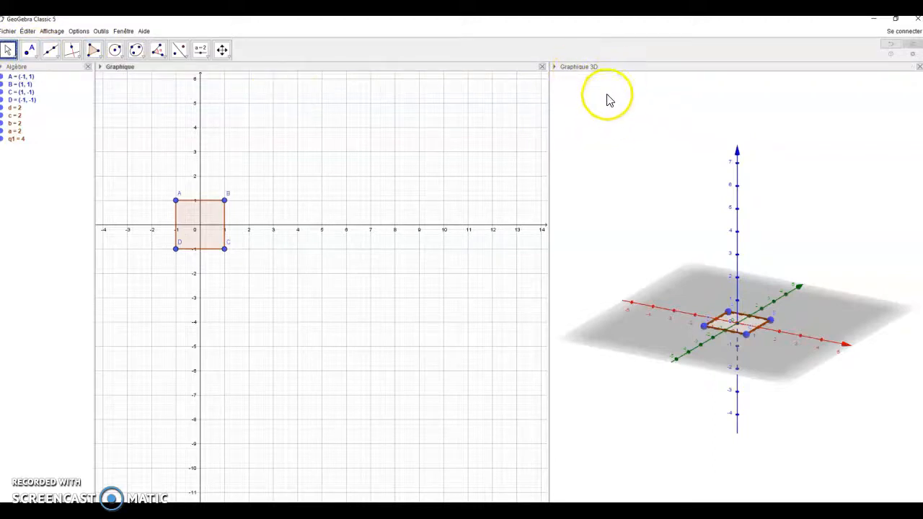
Extrude the square in the 3D view into a prism with height 2 and rotate the view around it
left_click(636, 121)
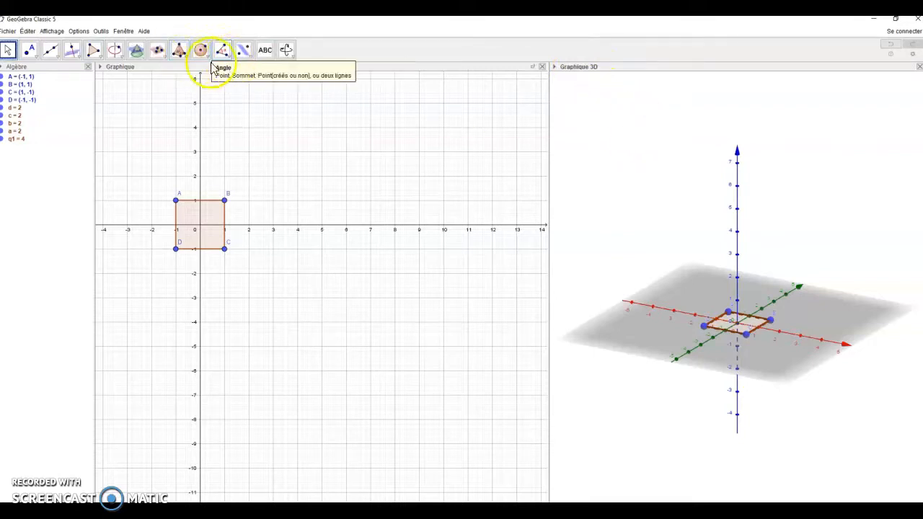
left_click(188, 60)
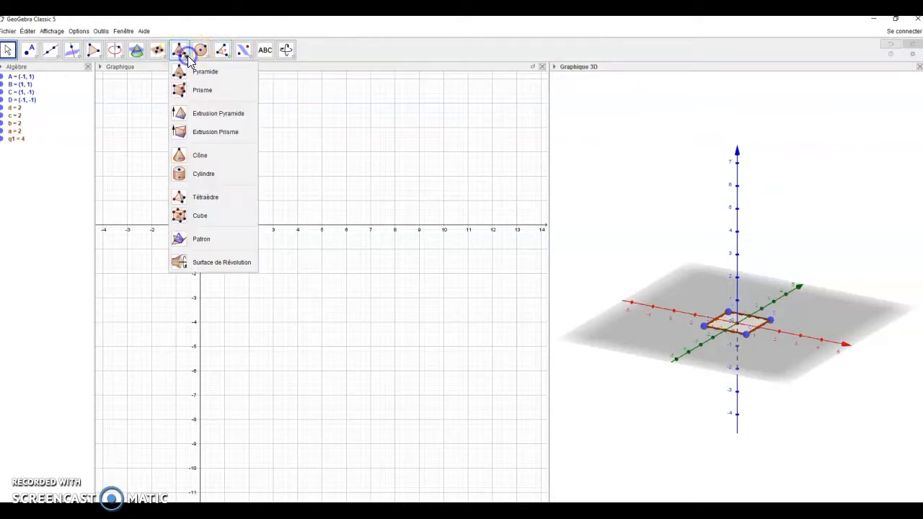
left_click(208, 132)
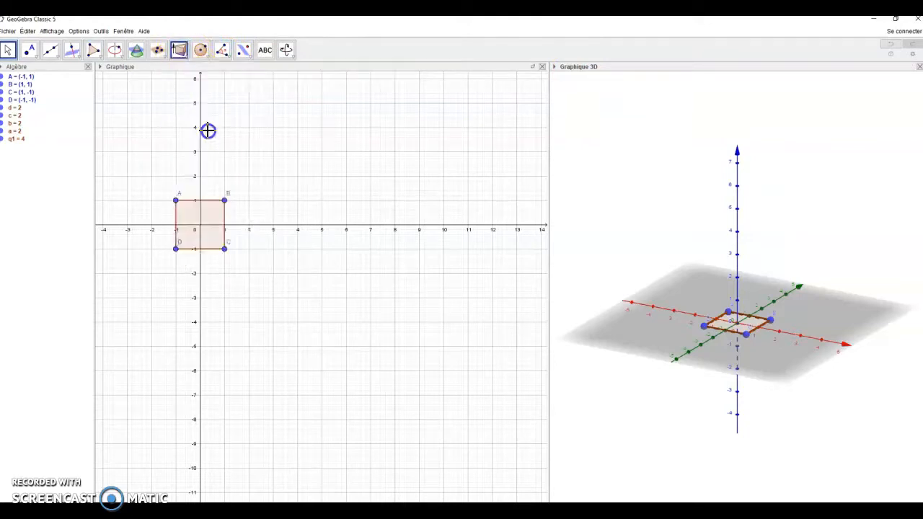
left_click(716, 328)
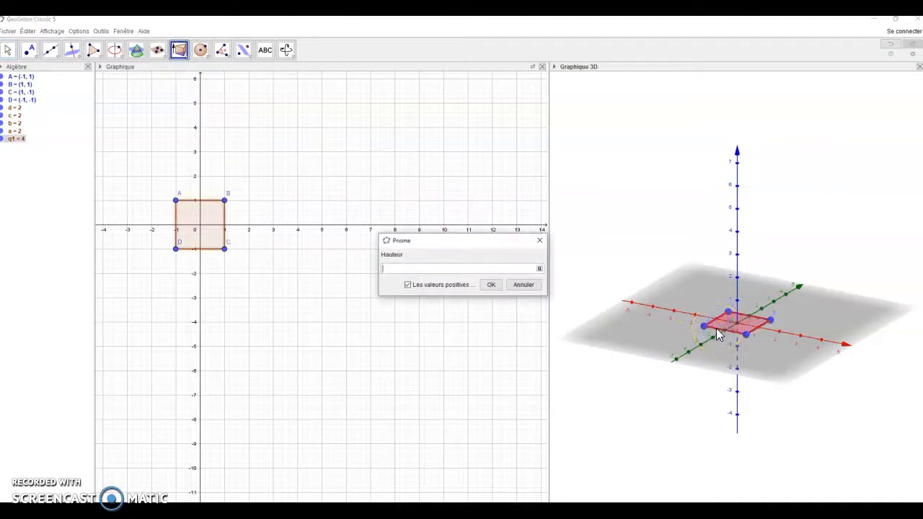
type("2")
left_click(496, 287)
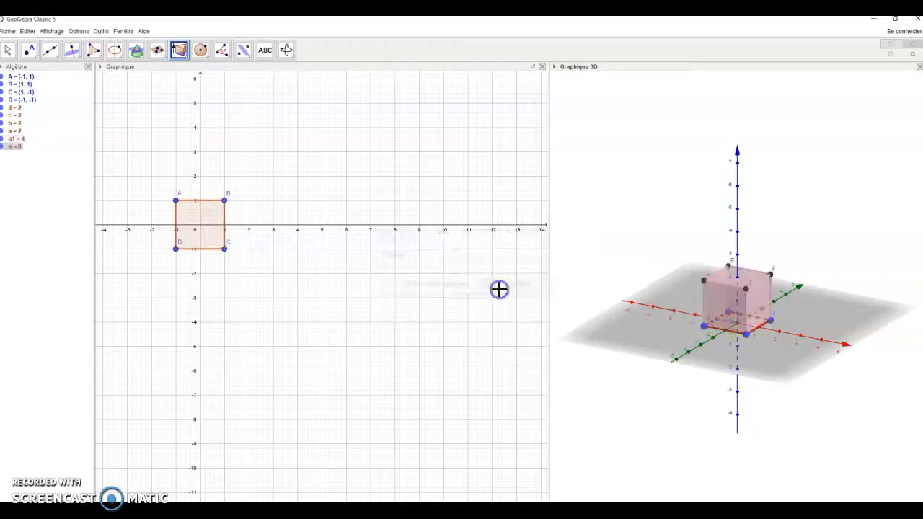
left_click(287, 51)
mouse_move(680, 192)
left_mouse_down()
mouse_move(670, 205)
mouse_move(682, 189)
mouse_move(657, 177)
mouse_move(641, 192)
mouse_move(646, 205)
mouse_move(668, 189)
left_mouse_up()
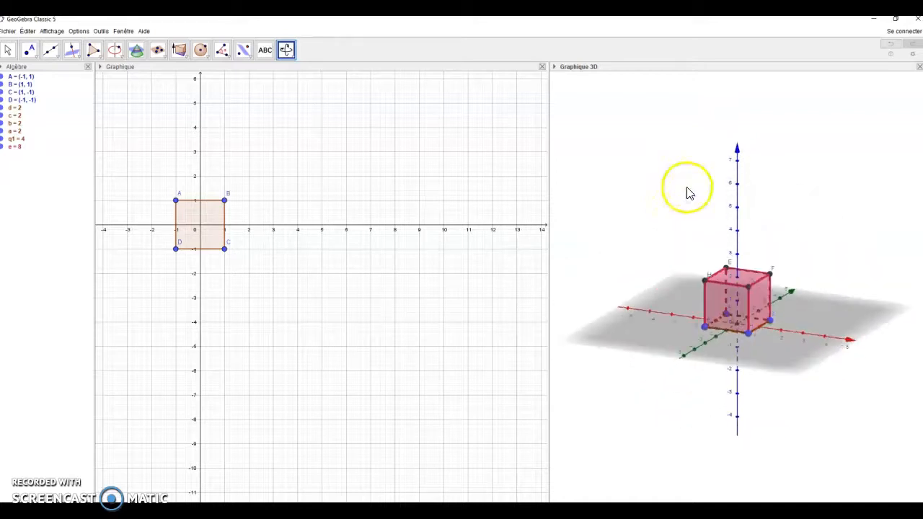
Start a new construction without saving the cube, and set labelling to only new points
left_click(5, 31)
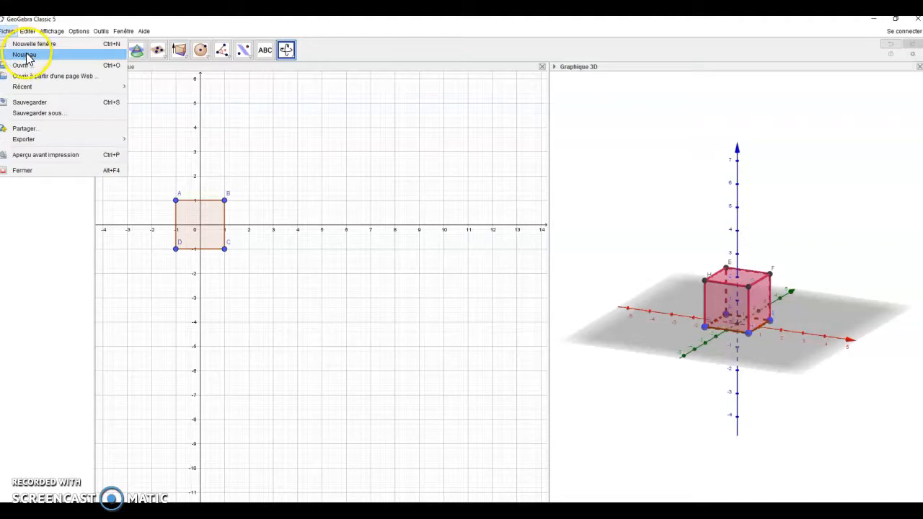
left_click(27, 56)
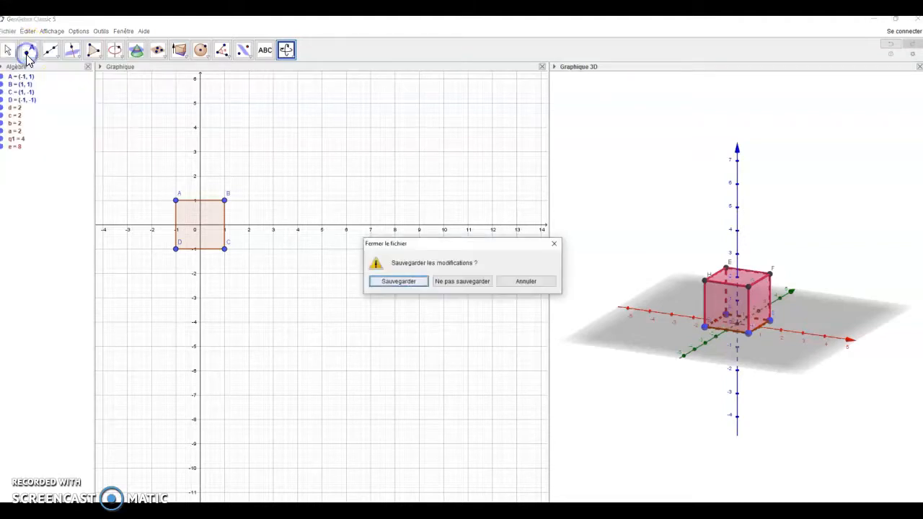
left_click(474, 282)
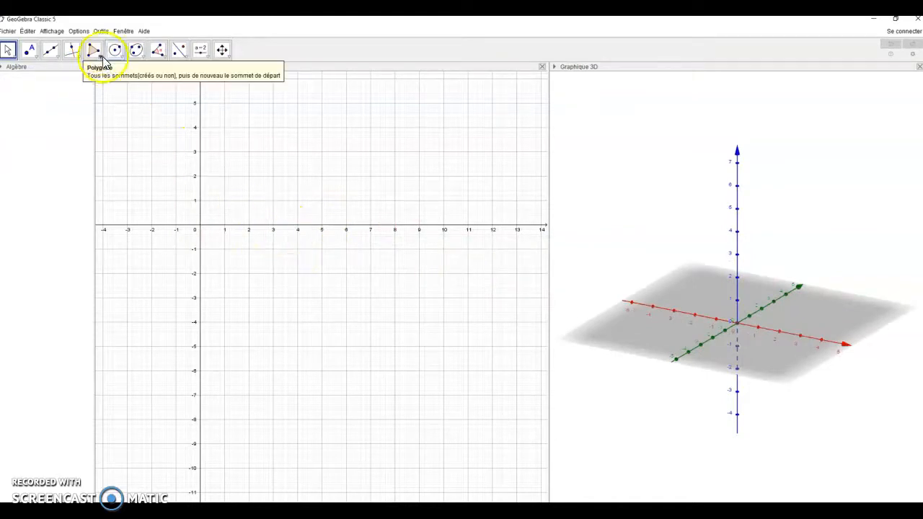
left_click(79, 32)
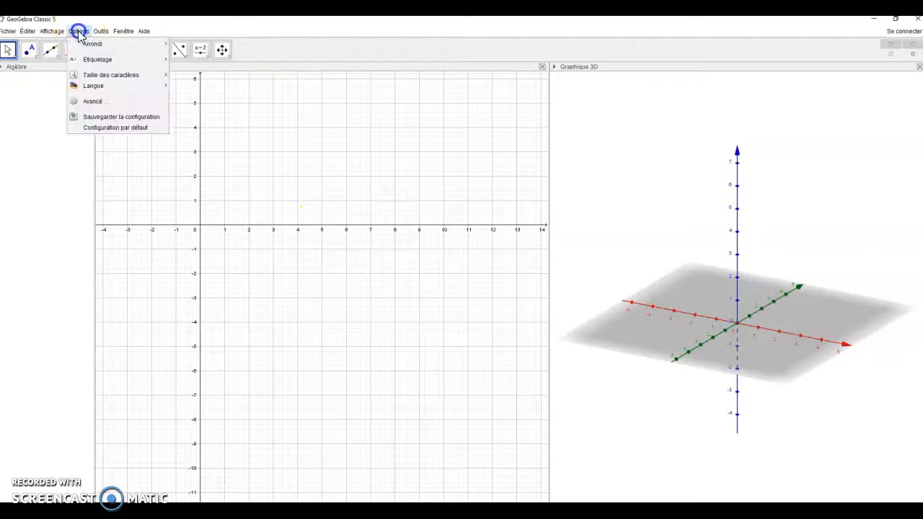
mouse_move(88, 60)
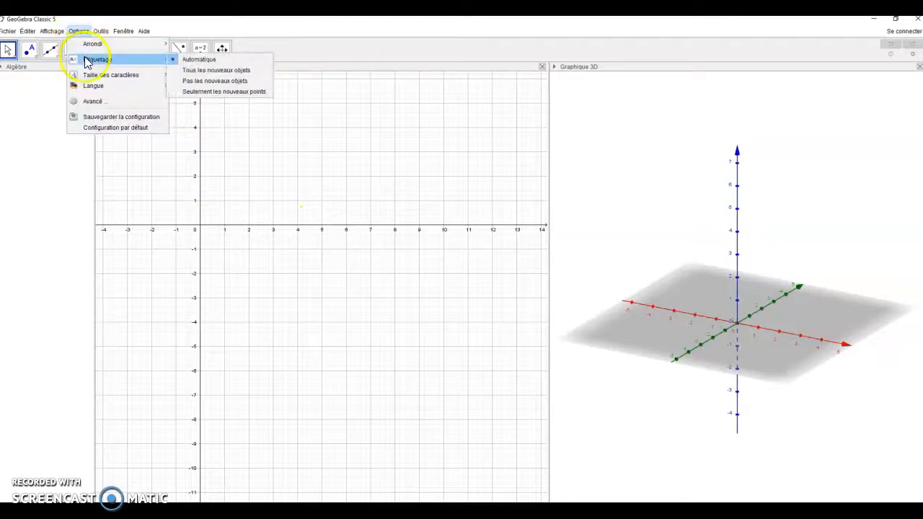
left_click(186, 90)
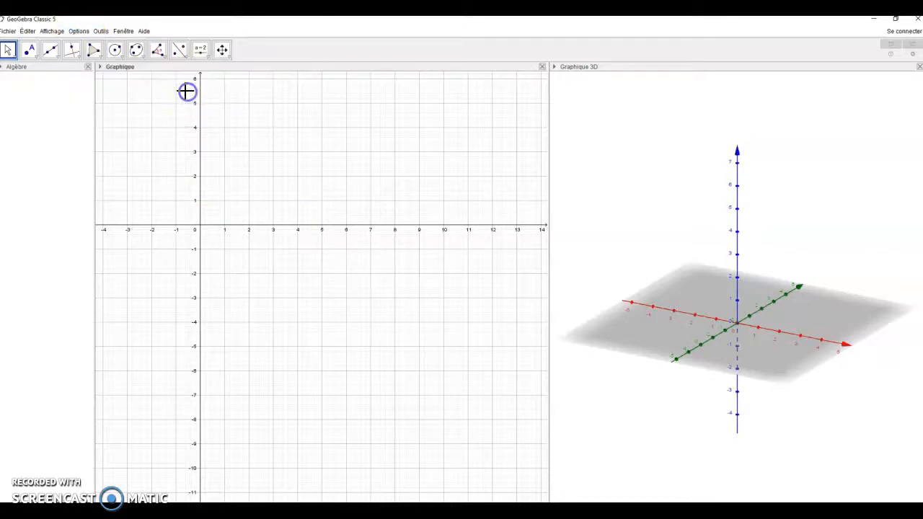
Draw a rectangular polygon in the 2D view with vertices (-2, 1), (2, 1), (2, -1) and (-2, -1)
left_click(93, 51)
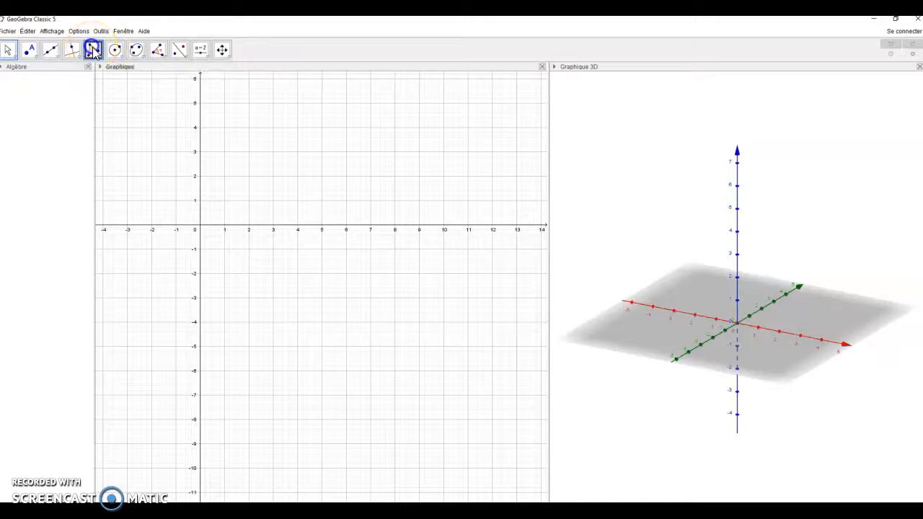
left_click(152, 200)
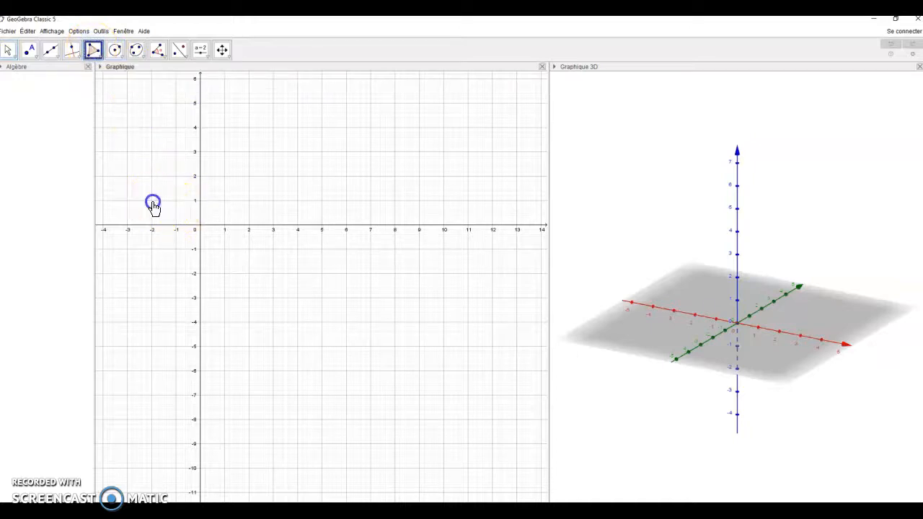
left_click(249, 249)
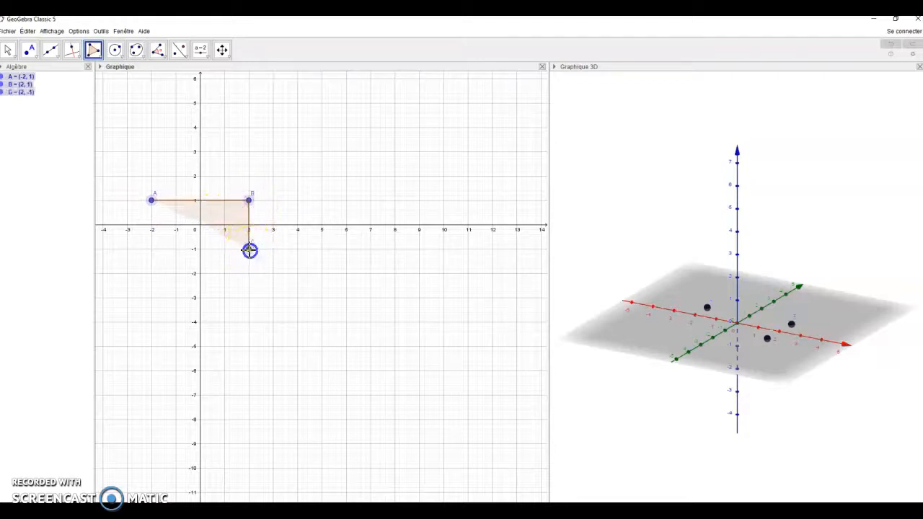
left_click(152, 249)
left_click(152, 202)
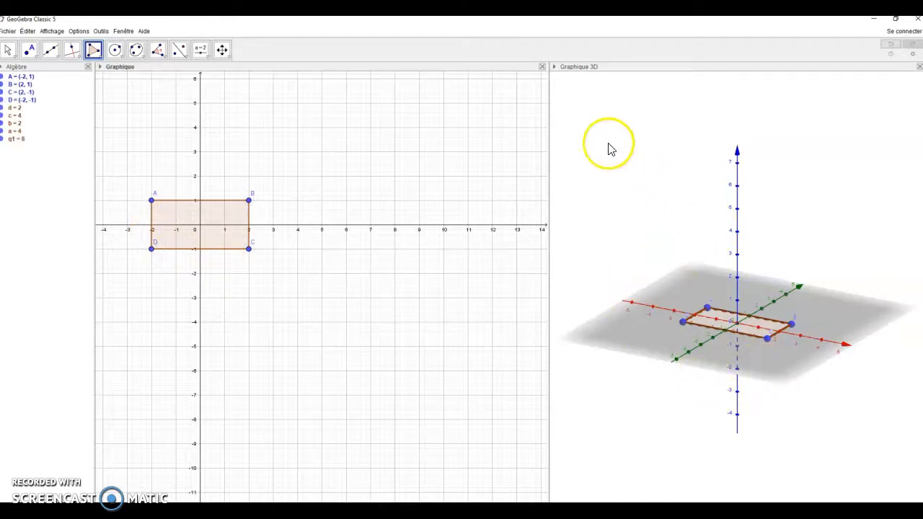
left_click(9, 51)
Extrude the rectangle in the 3D view into a prism with height 2 and rotate the view around it
left_click(647, 182)
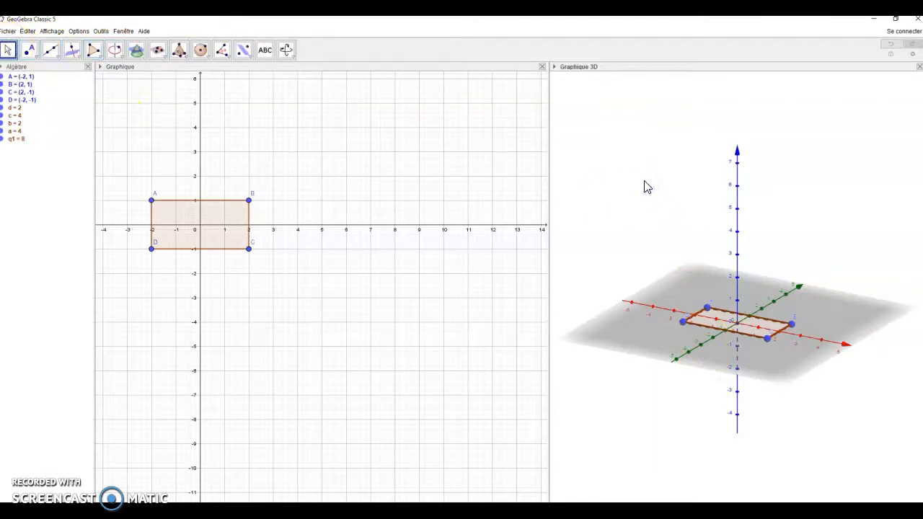
left_click(179, 50)
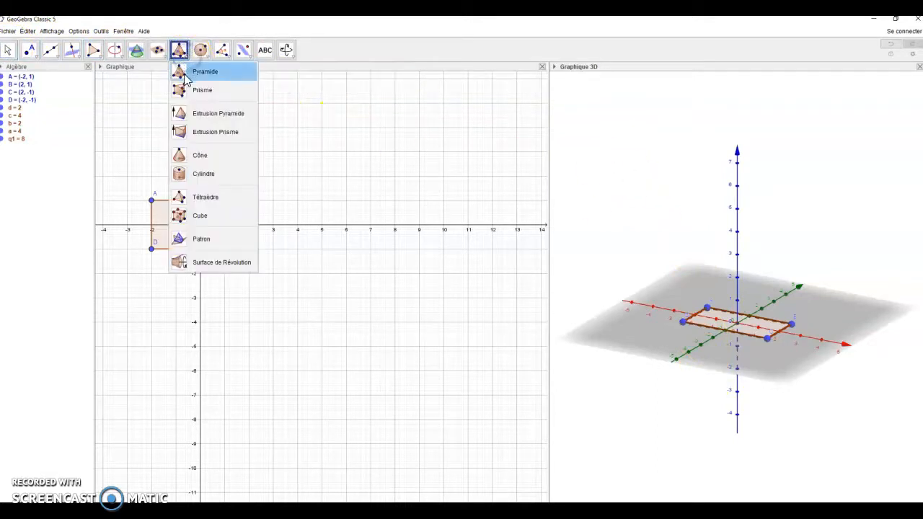
left_click(189, 133)
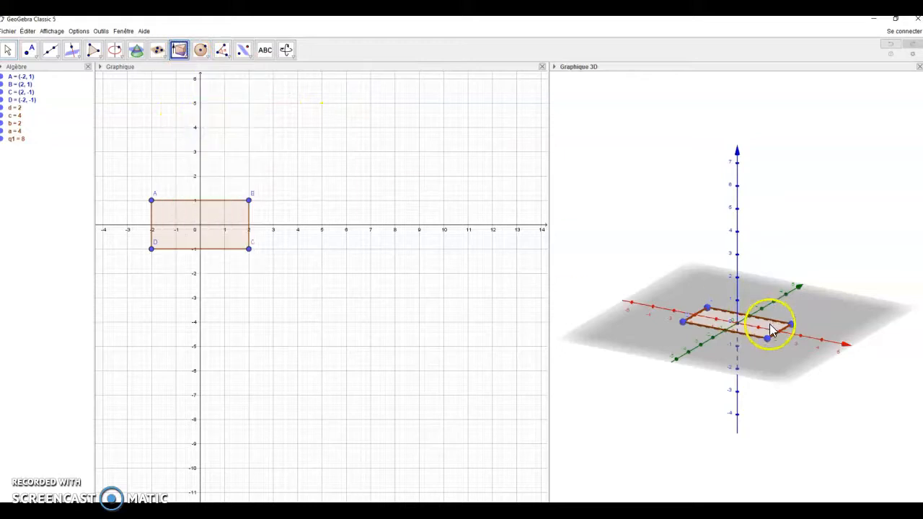
left_click(708, 330)
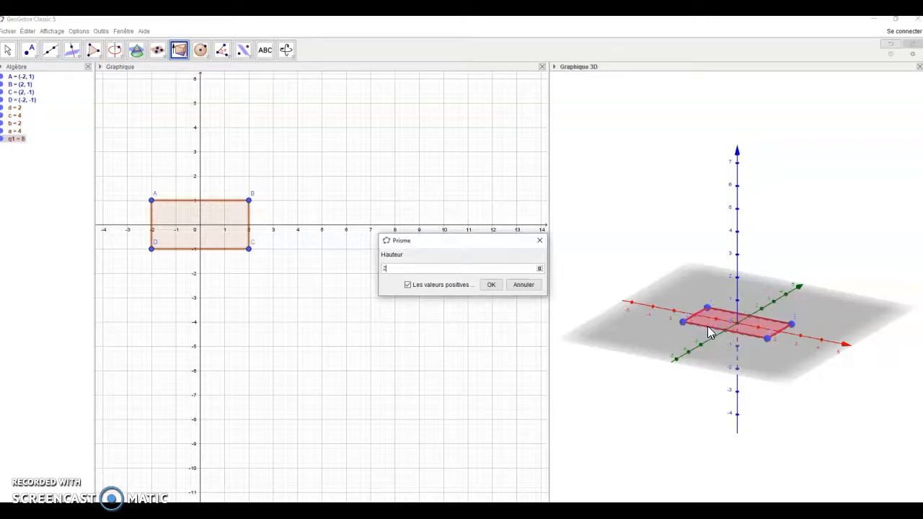
left_click(490, 285)
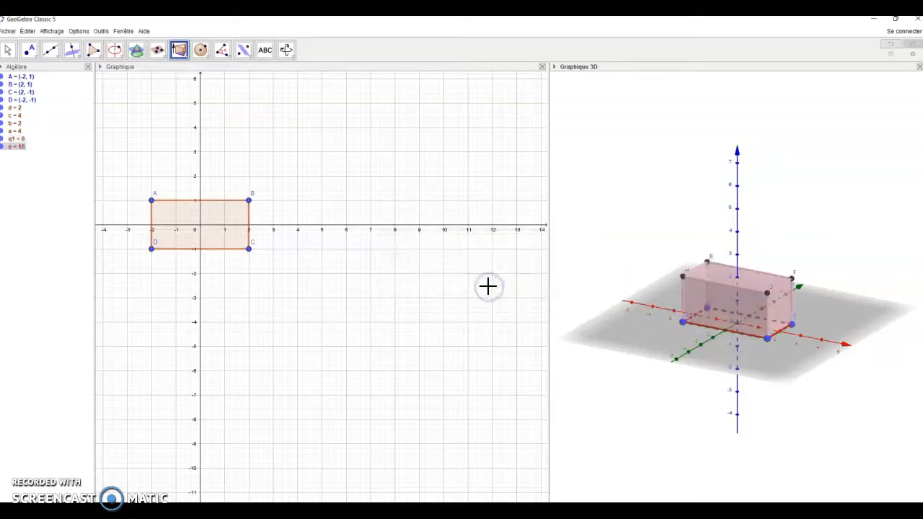
left_click(287, 50)
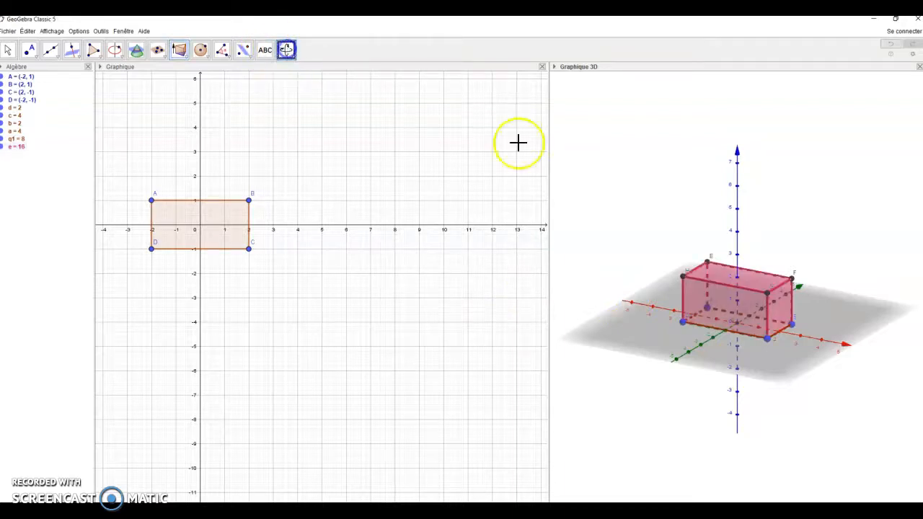
mouse_move(648, 181)
left_mouse_down()
mouse_move(659, 190)
mouse_move(641, 177)
mouse_move(639, 188)
mouse_move(649, 185)
left_mouse_up()
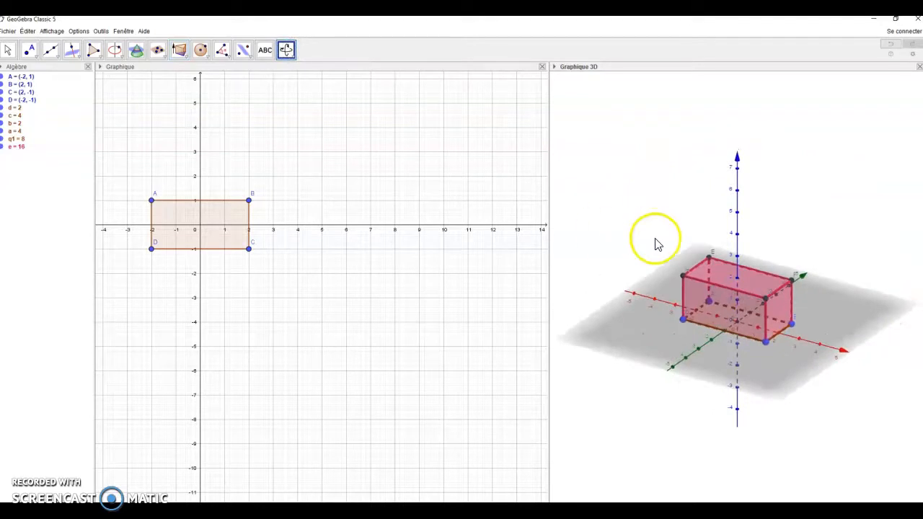
Start a new construction without saving the rectangular prism, and set labelling to only new points
left_click(8, 32)
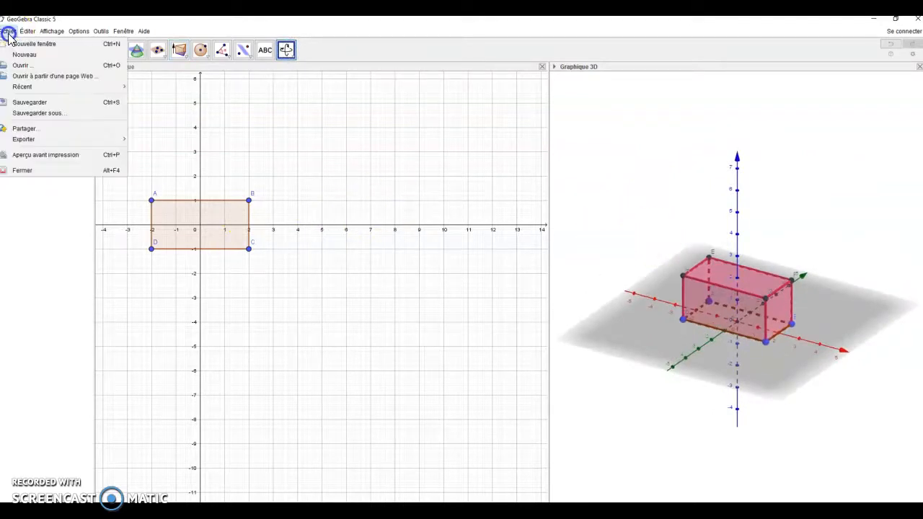
left_click(24, 55)
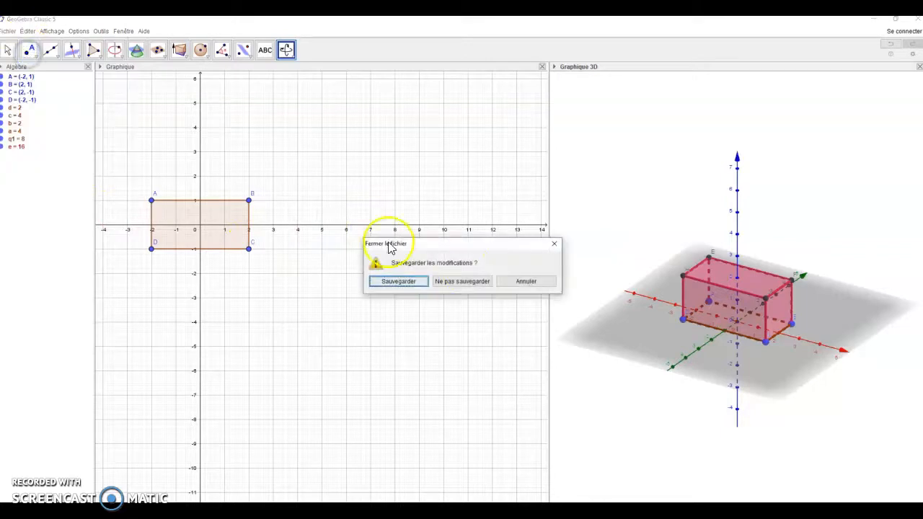
left_click(478, 281)
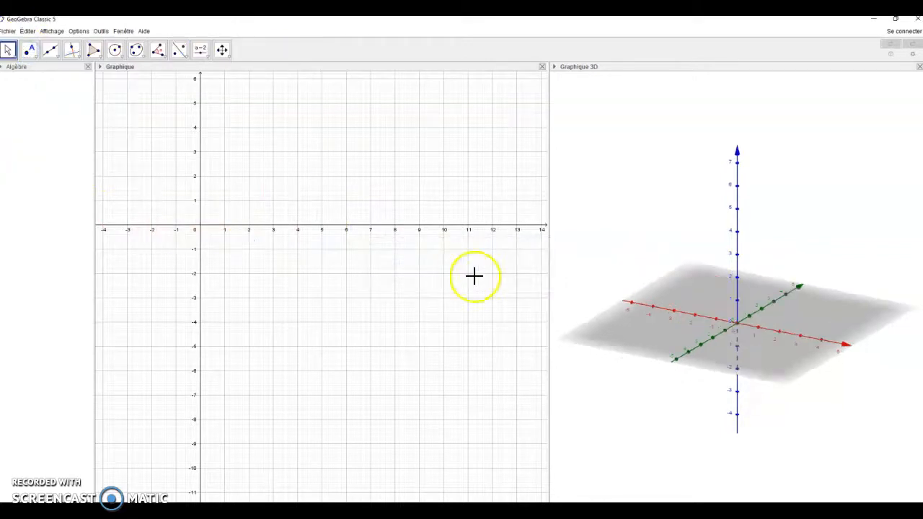
left_click(80, 31)
mouse_move(101, 59)
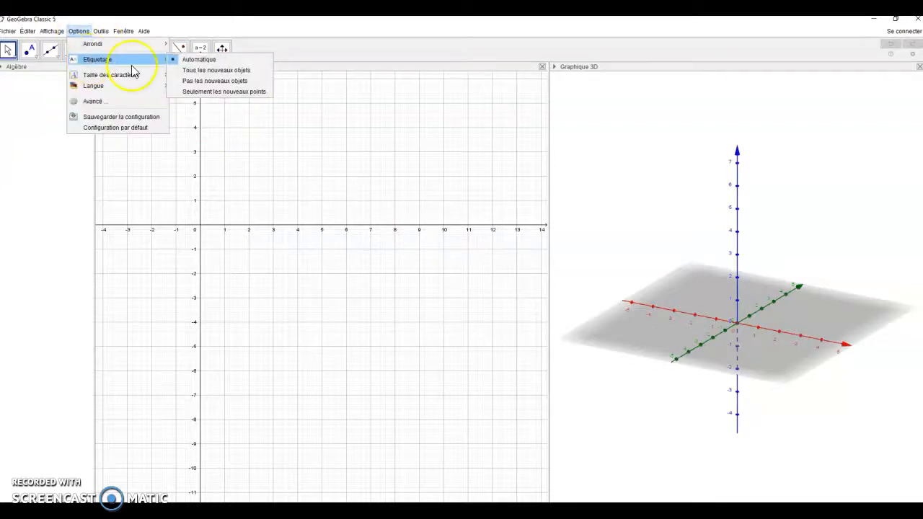
left_click(236, 91)
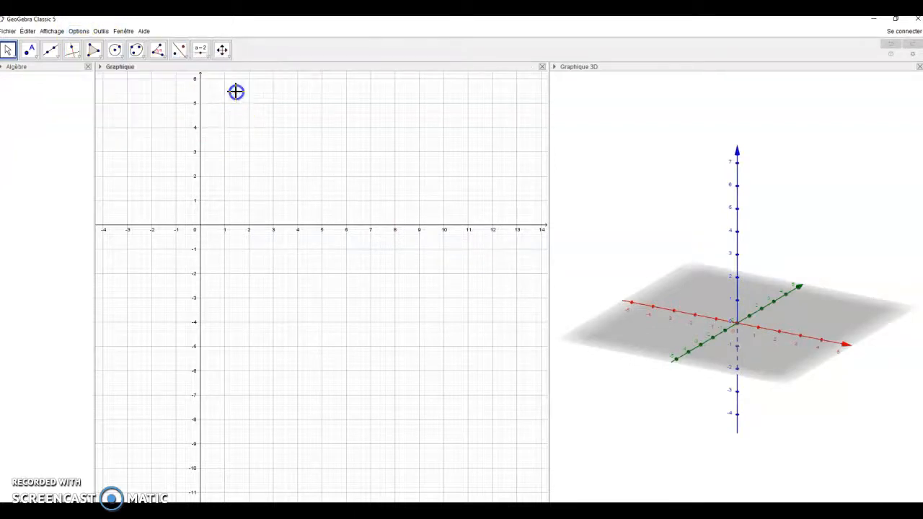
Draw a circle in the 2D view centred on the origin with radius 1.5
left_click(120, 57)
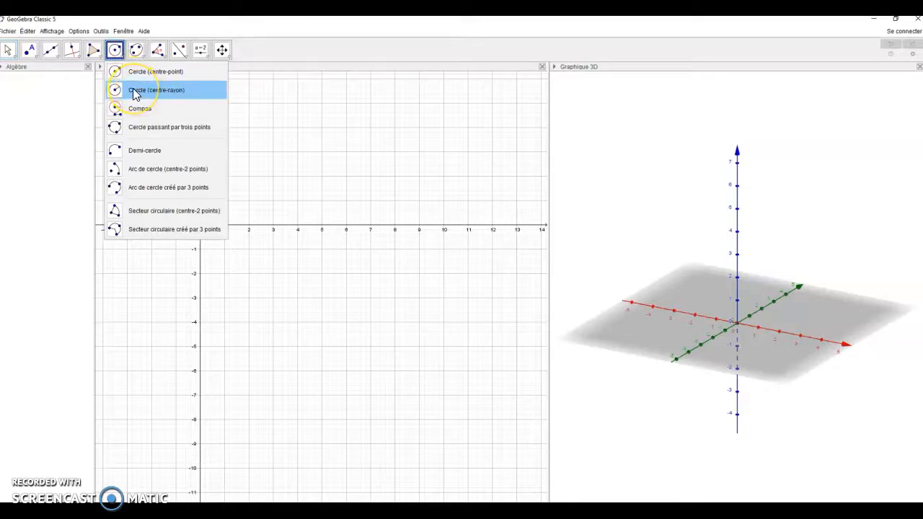
left_click(133, 90)
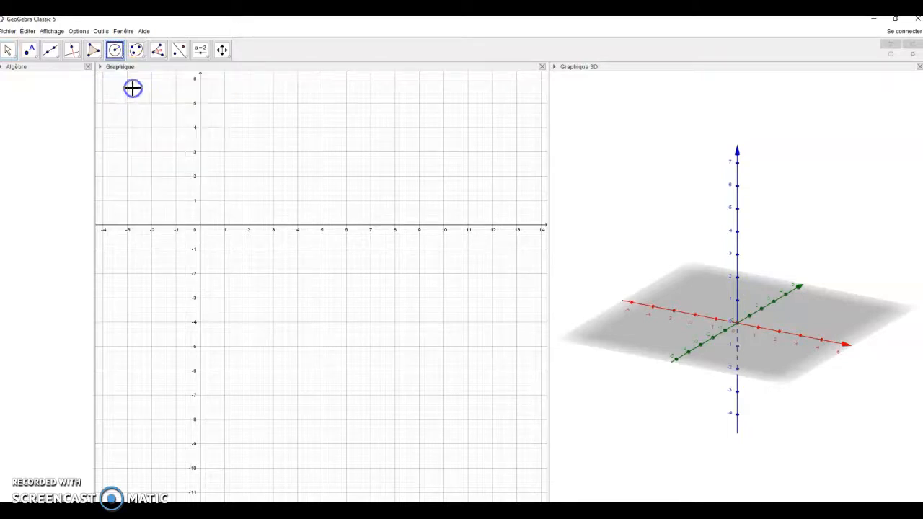
left_click(199, 229)
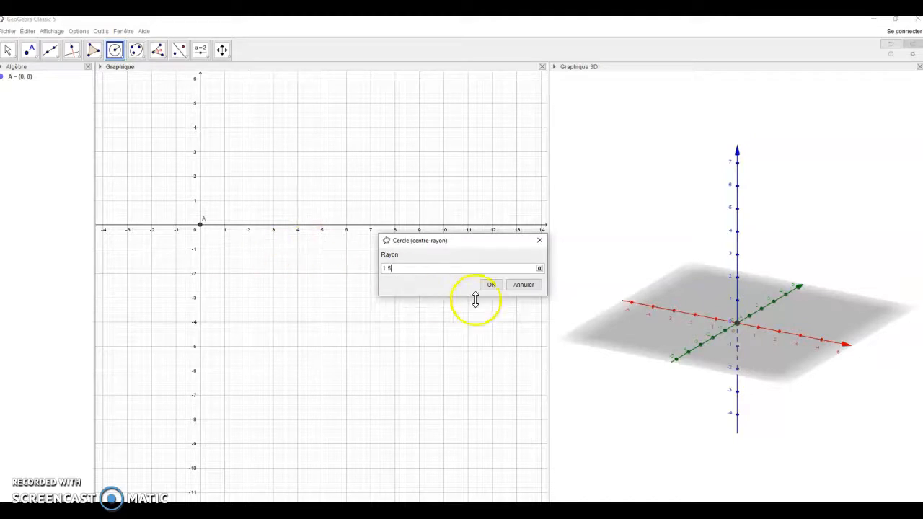
left_click(491, 285)
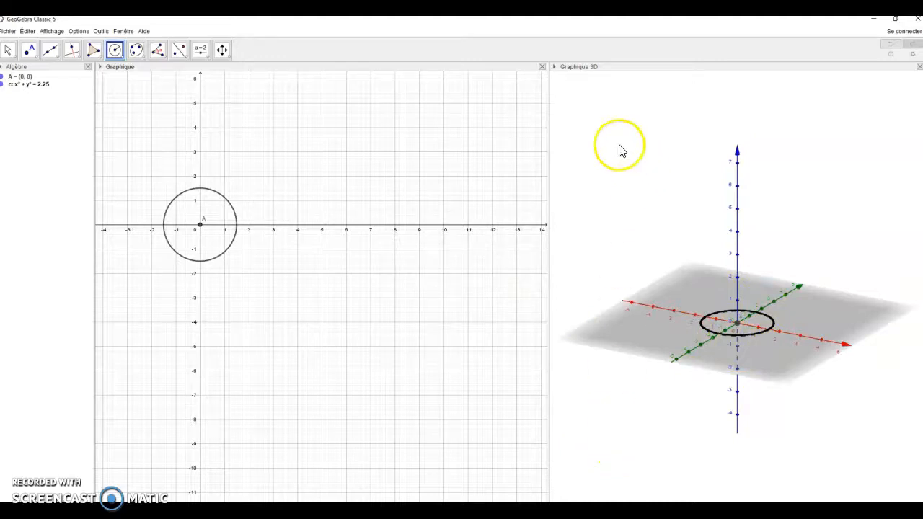
left_click(8, 50)
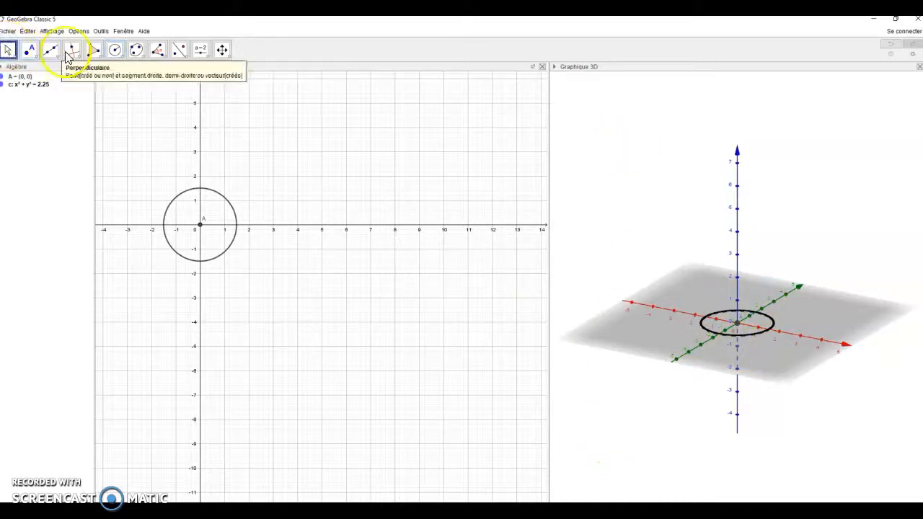
Extrude the circle in the 3D view into a cylinder with height 4 and rotate the view around it
left_click(609, 137)
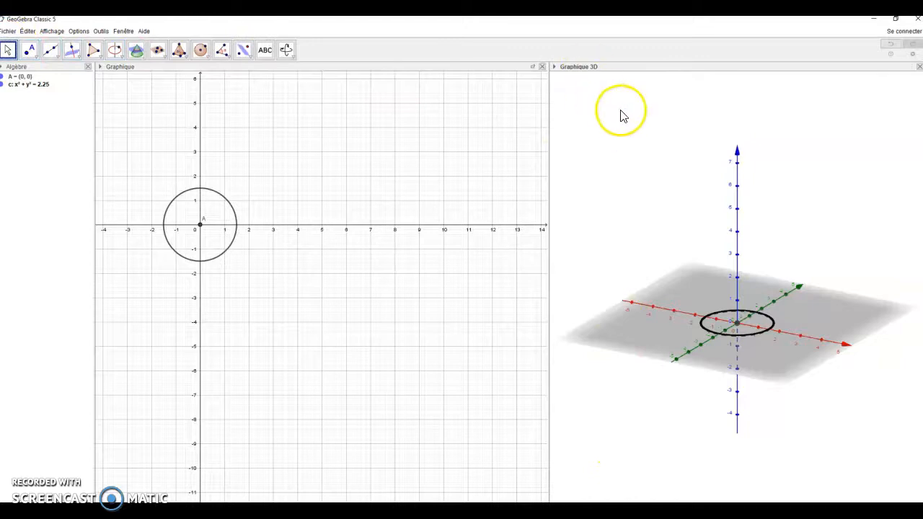
left_click(179, 50)
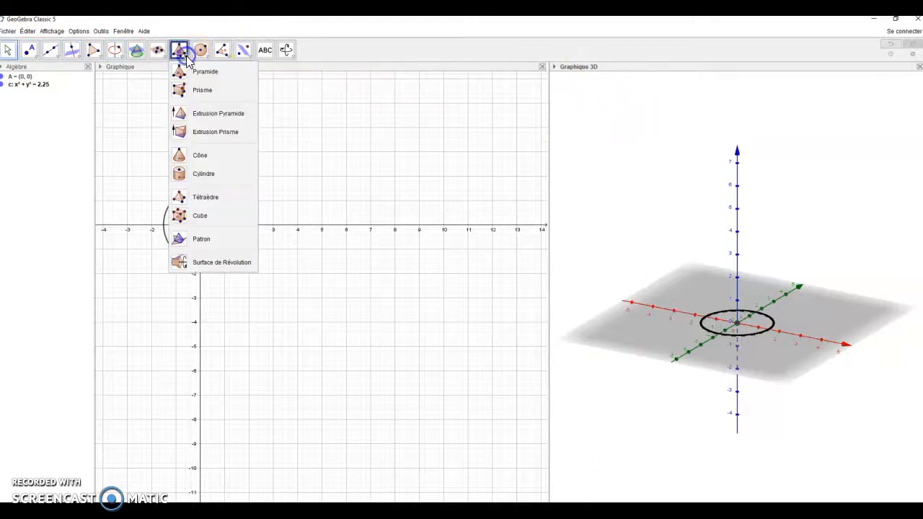
left_click(221, 137)
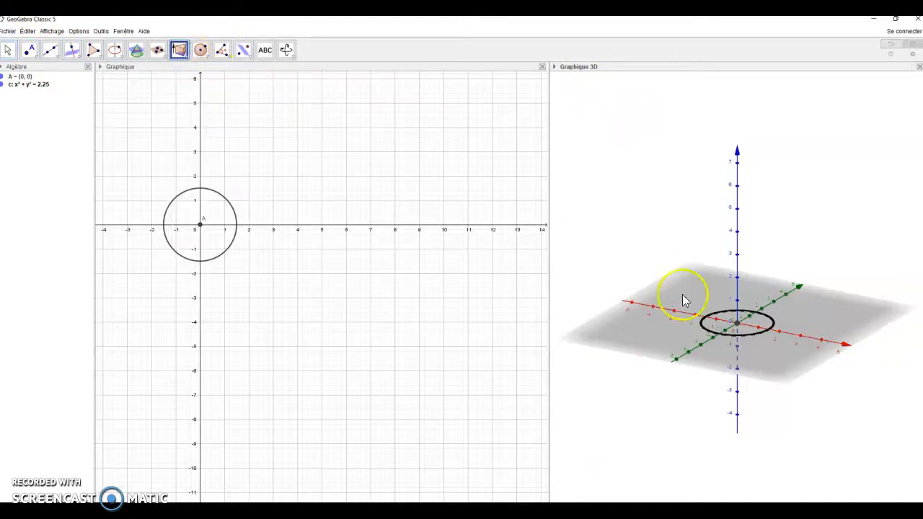
left_click(751, 336)
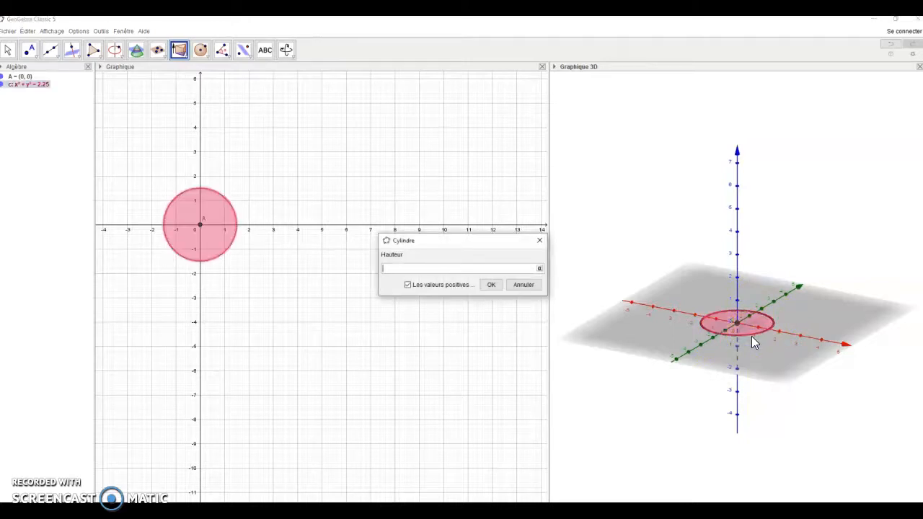
left_click(491, 284)
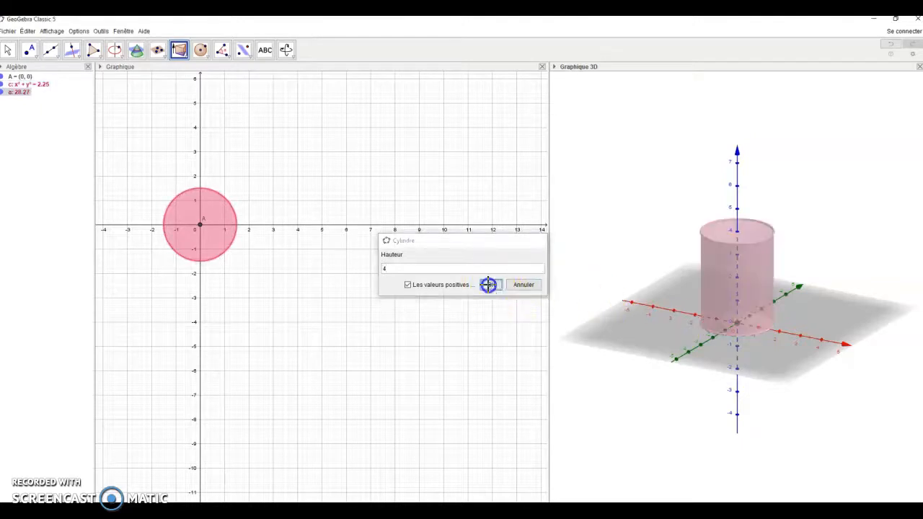
left_click(287, 50)
mouse_move(634, 160)
left_mouse_down()
mouse_move(652, 183)
mouse_move(672, 173)
mouse_move(667, 159)
mouse_move(658, 173)
mouse_move(643, 173)
left_mouse_up()
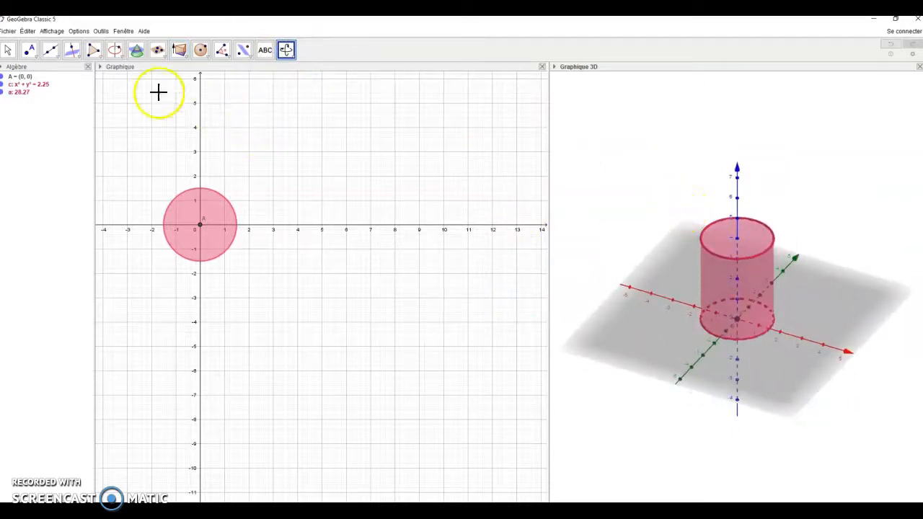
Start a new construction without saving the cylinder, and set labelling to only new points
left_click(10, 31)
left_click(24, 56)
left_click(447, 283)
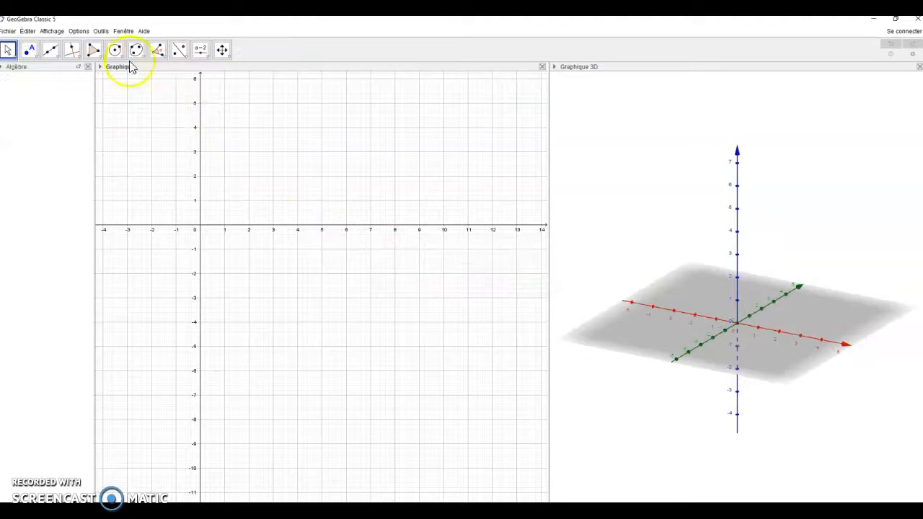
left_click(78, 31)
mouse_move(94, 63)
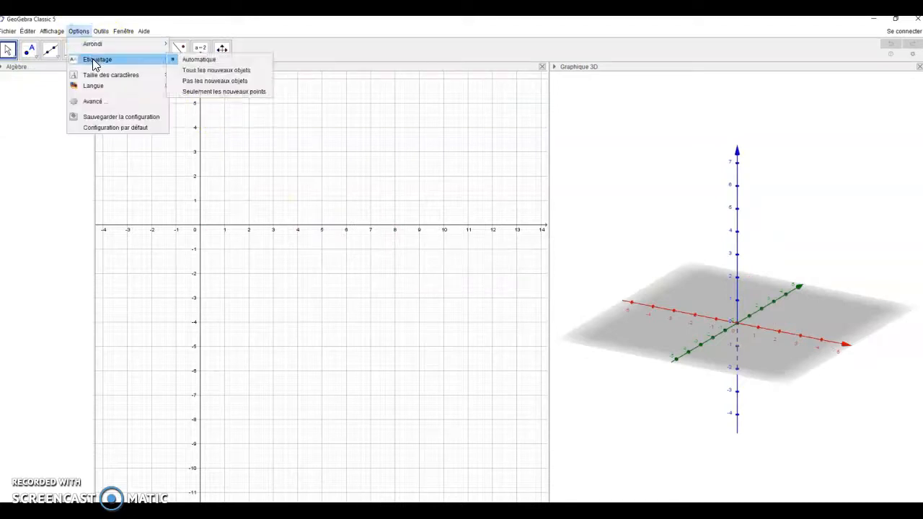
left_click(220, 92)
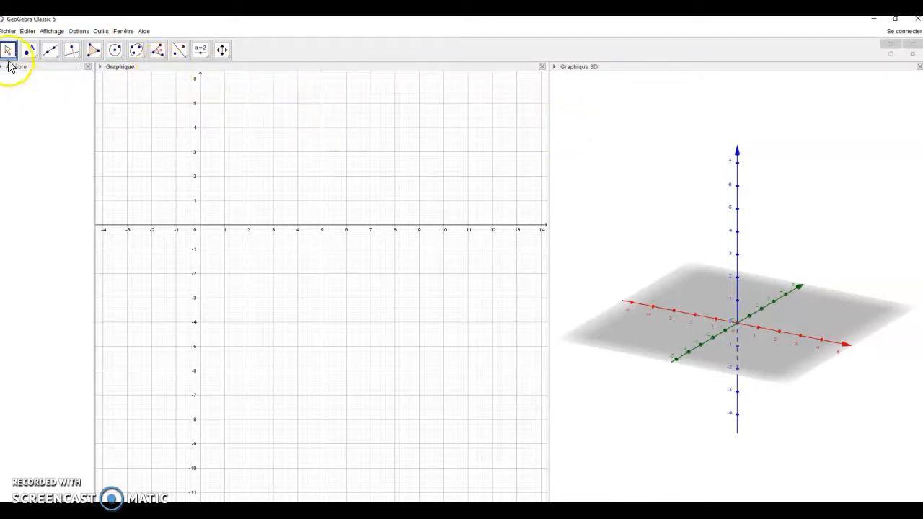
Create a cone in the 3D view with base centre (0, 0, 0), apex (0, 0, 4) and radius 2, and rotate the view around it
left_click(603, 106)
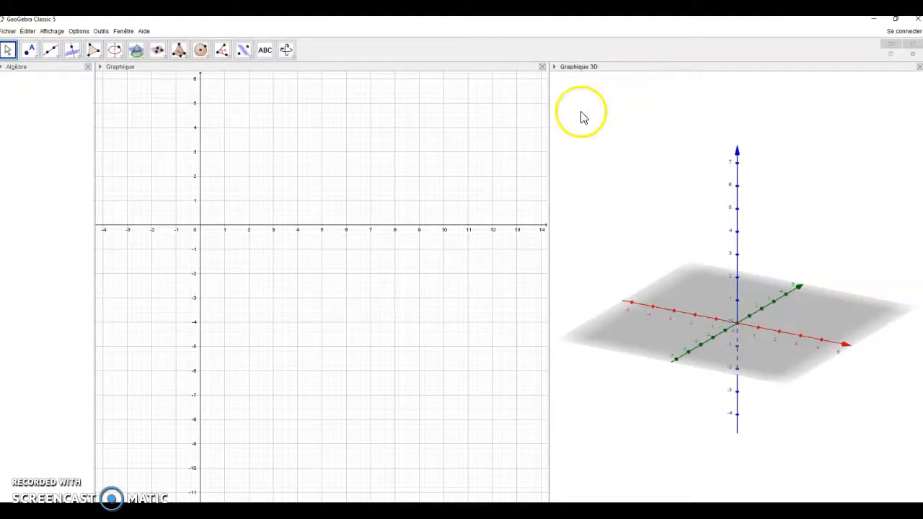
left_click(186, 54)
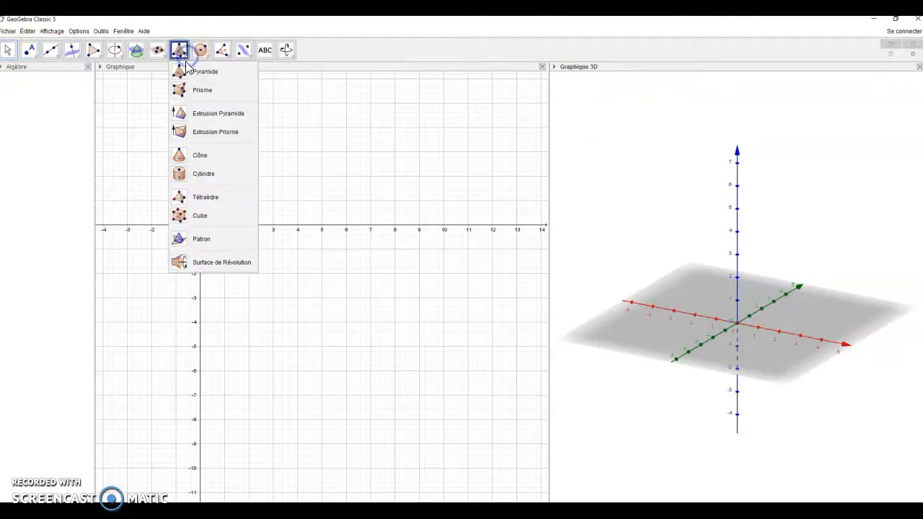
left_click(211, 157)
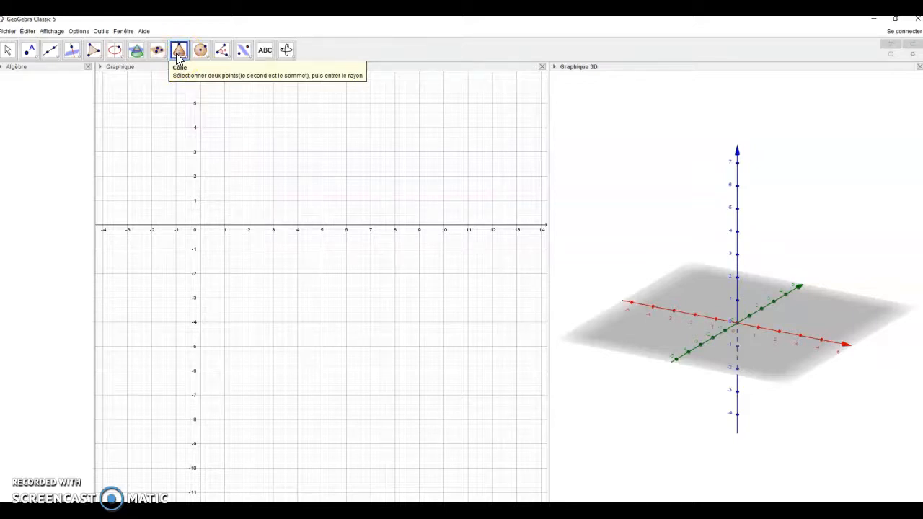
left_click(740, 328)
left_click(739, 235)
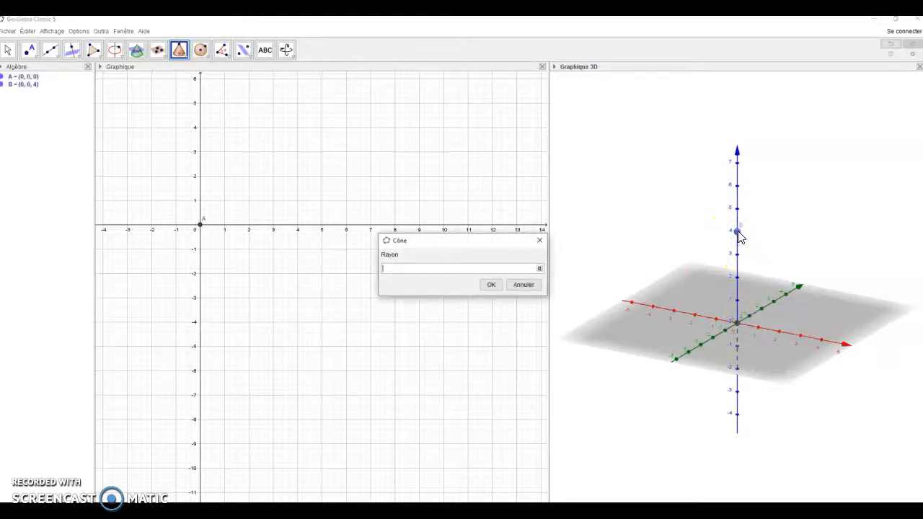
left_click(491, 285)
left_click(286, 49)
left_click_drag(610, 138, 645, 132)
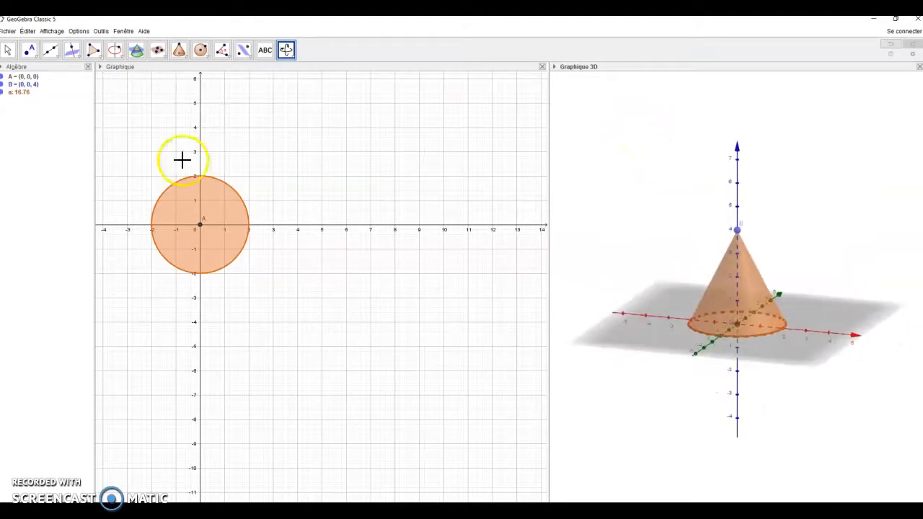
Start a new construction without saving the cone, and set labelling to only new points
left_click(8, 31)
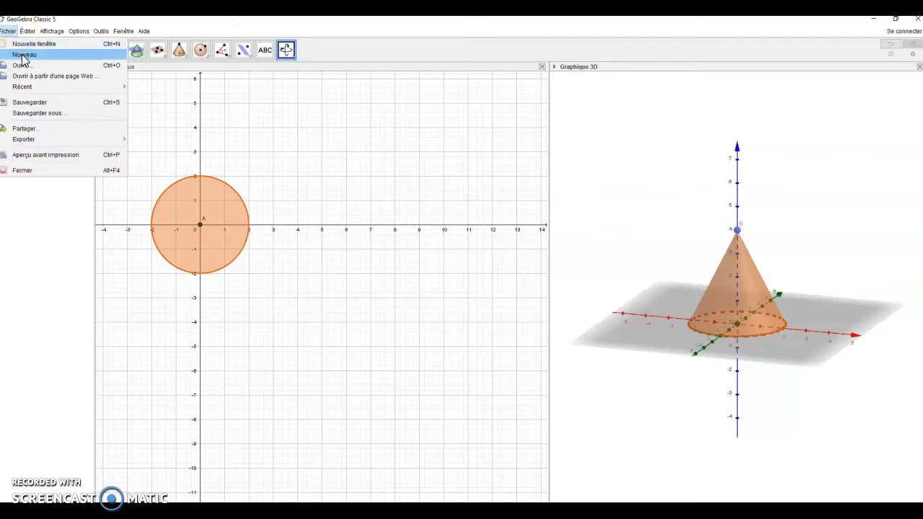
left_click(23, 56)
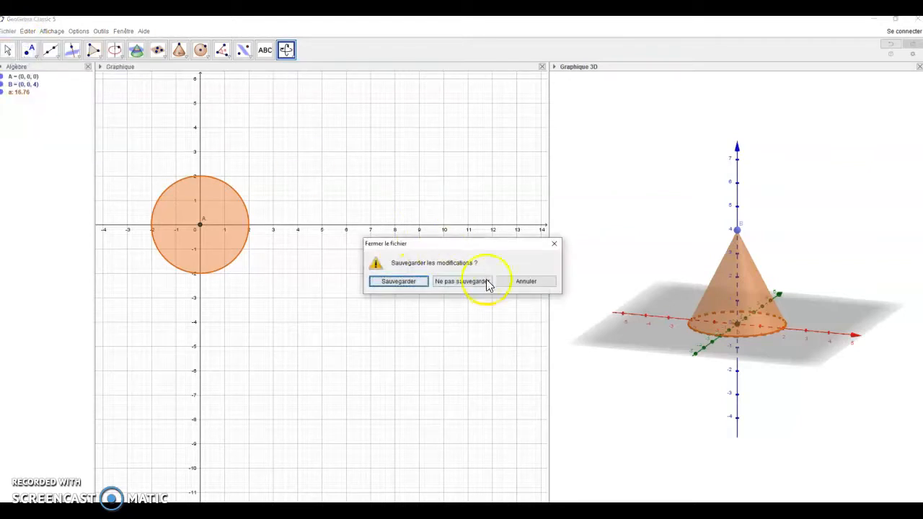
left_click(475, 279)
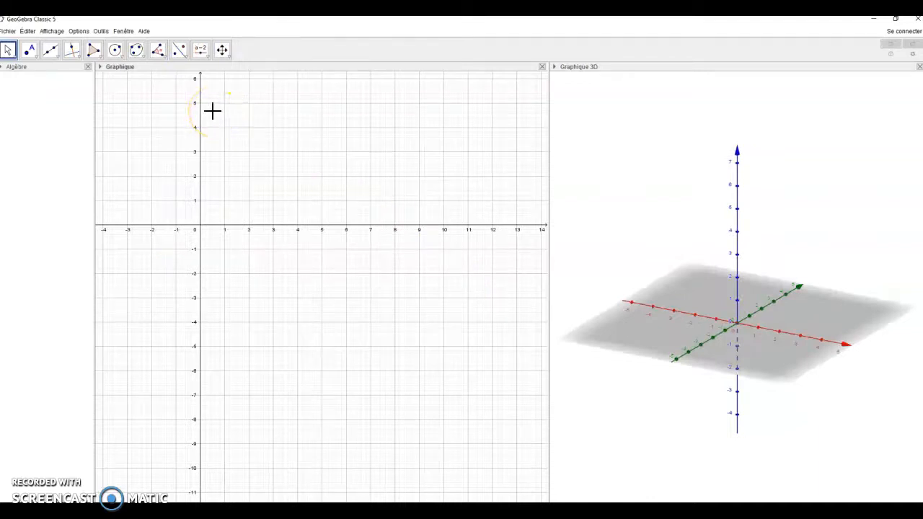
left_click(79, 31)
mouse_move(92, 63)
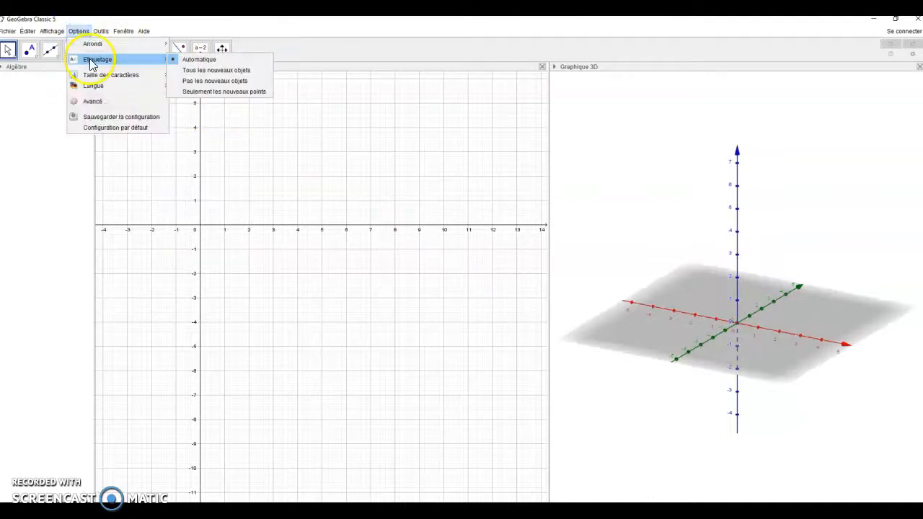
left_click(193, 93)
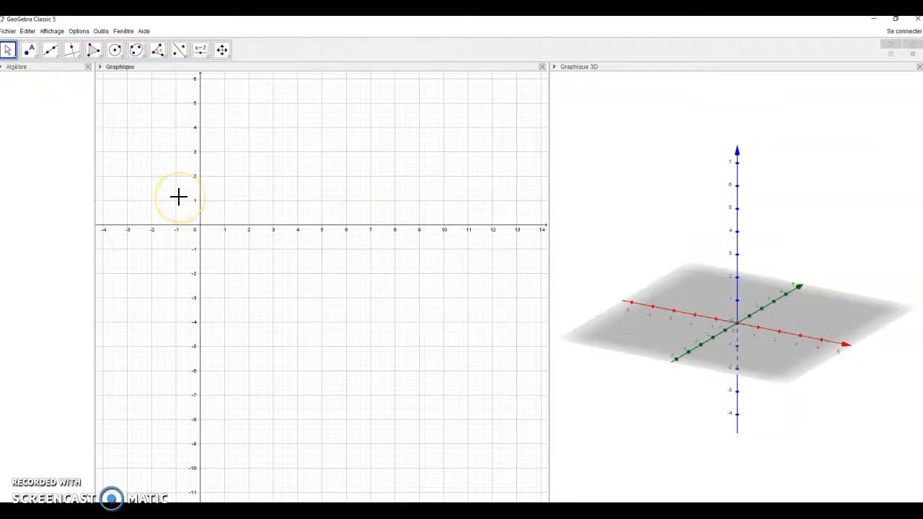
Draw a square polygon in the 2D view with vertices (-1, 1), (1, 1), (1, -1) and (-1, -1), correcting the second vertex onto the grid
left_click(93, 50)
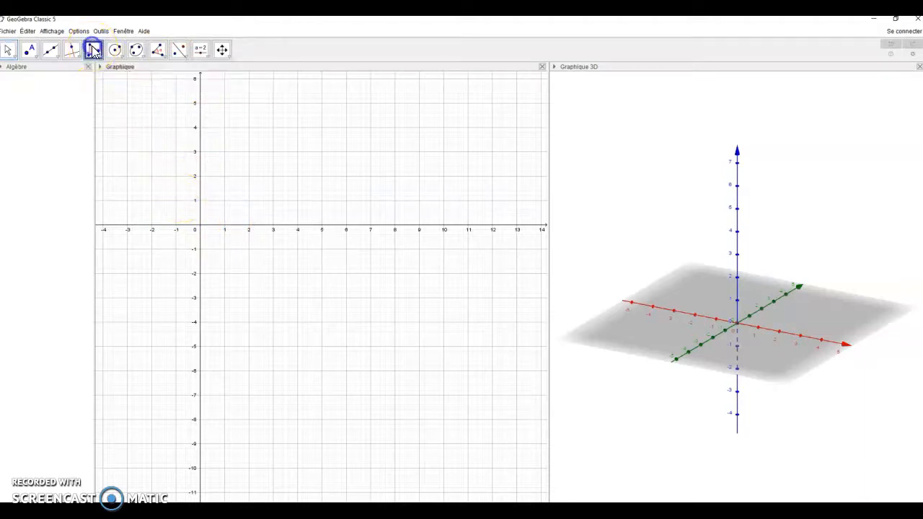
left_click(176, 201)
left_click(228, 204)
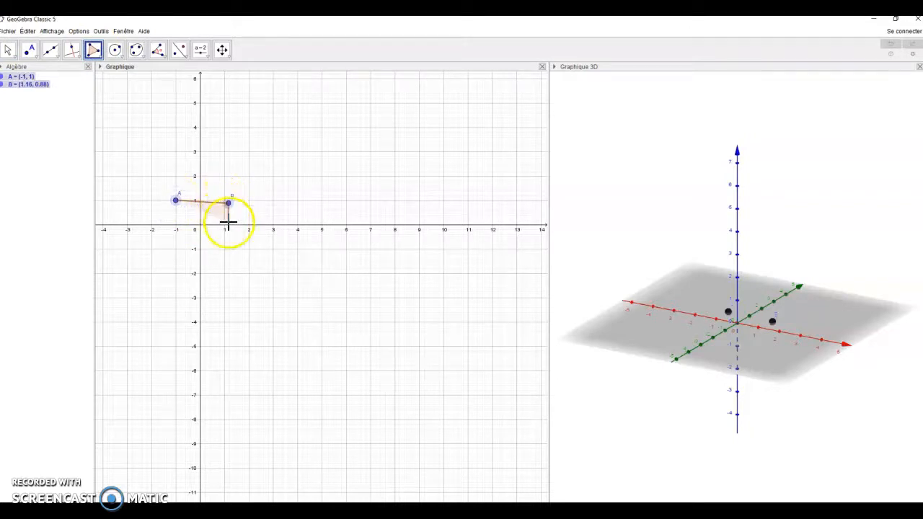
left_click(226, 250)
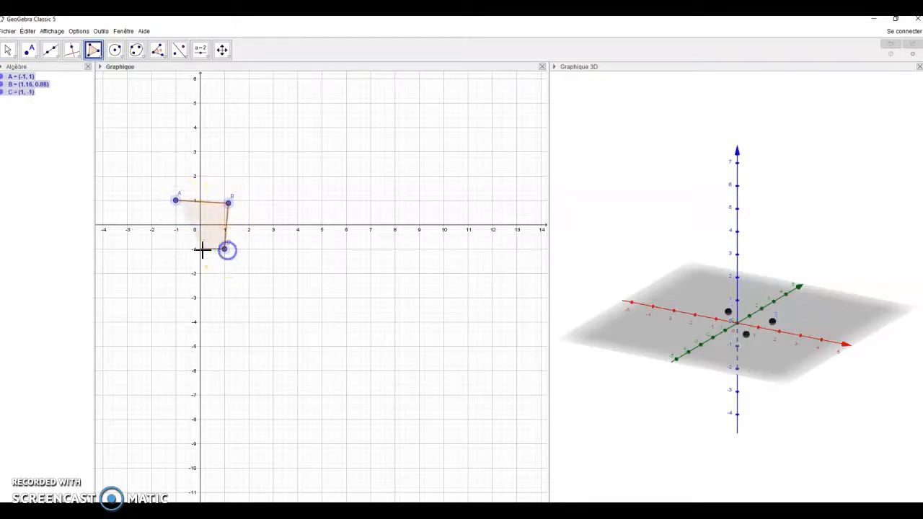
left_click(178, 249)
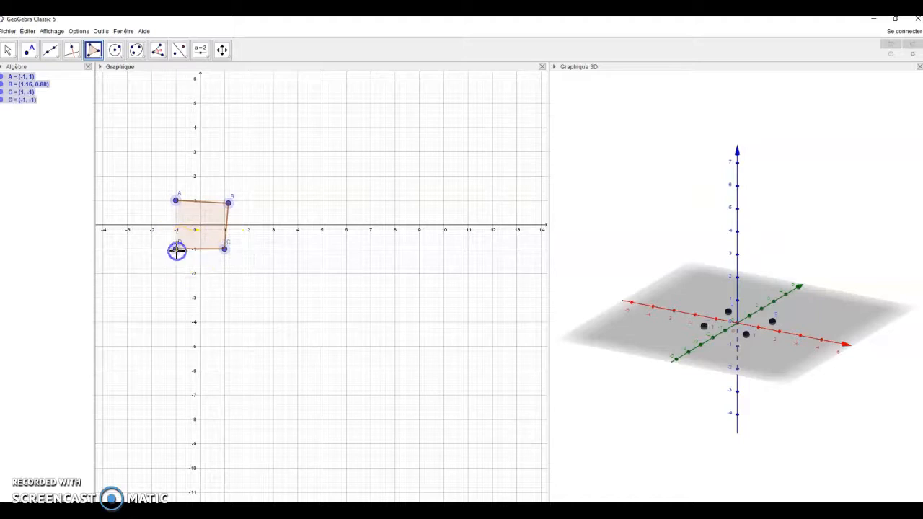
left_click(175, 201)
key("Escape")
left_click_drag(228, 203, 224, 201)
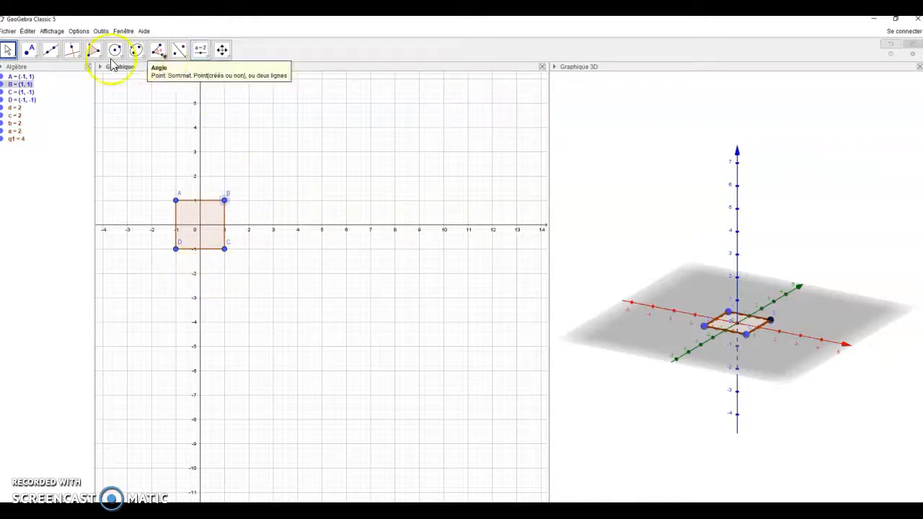
Build a pyramid in the 3D view on the square base with its apex at (0, 0, 5)
left_click(665, 137)
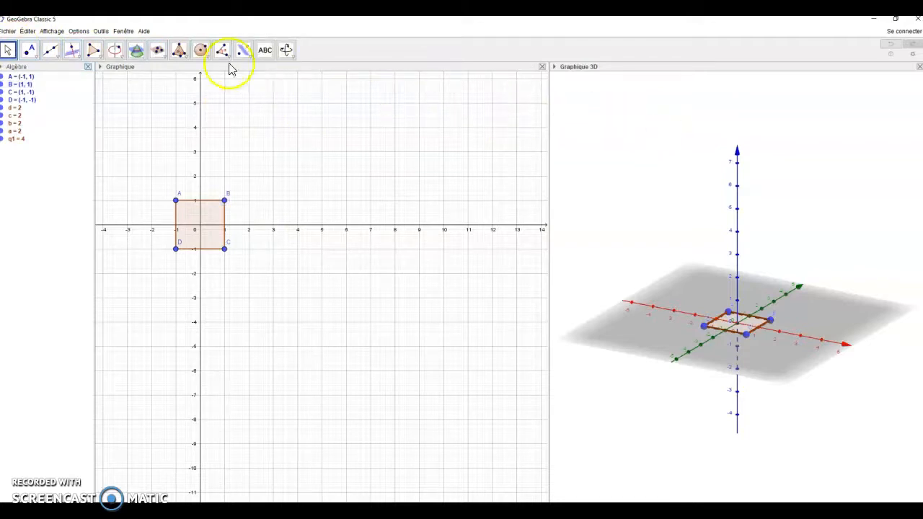
left_click(184, 56)
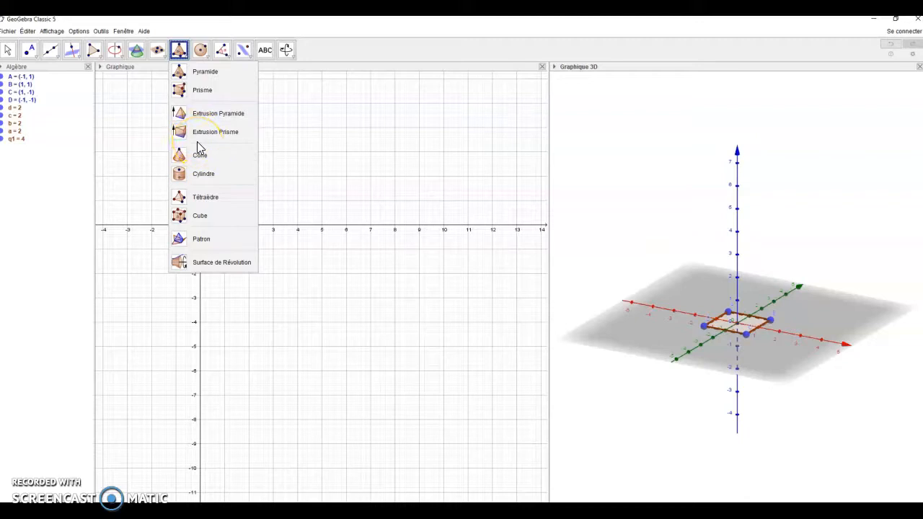
left_click(204, 72)
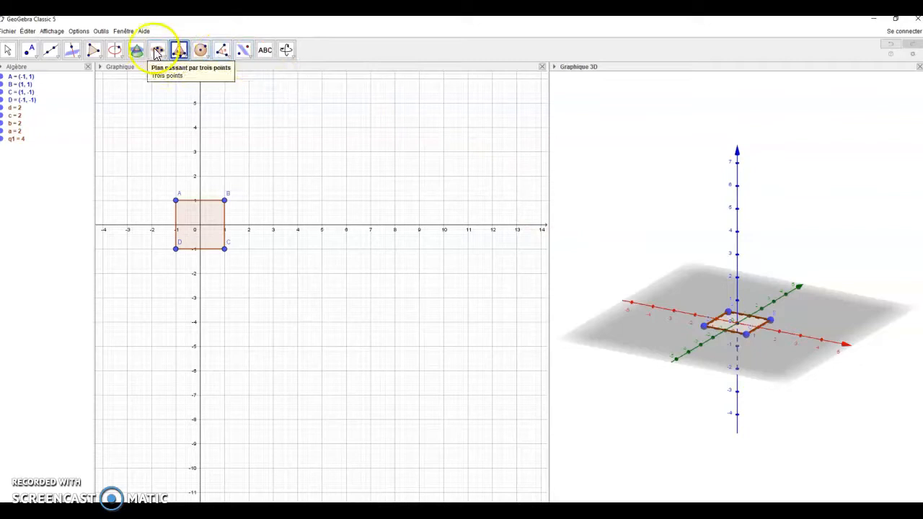
left_click(753, 328)
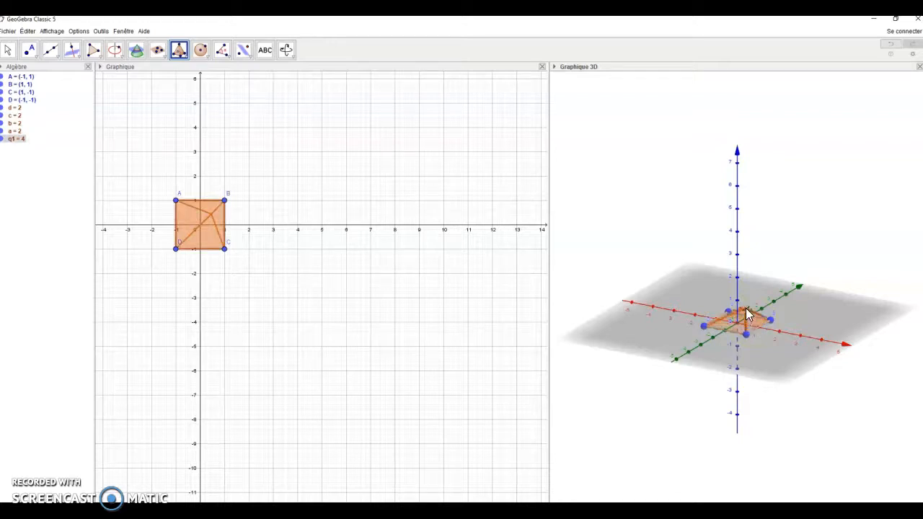
left_click(737, 241)
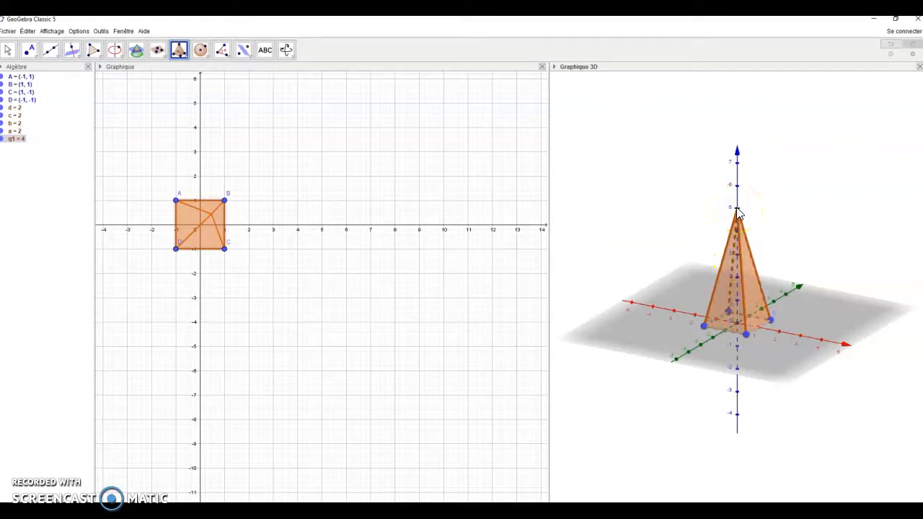
left_click(736, 211)
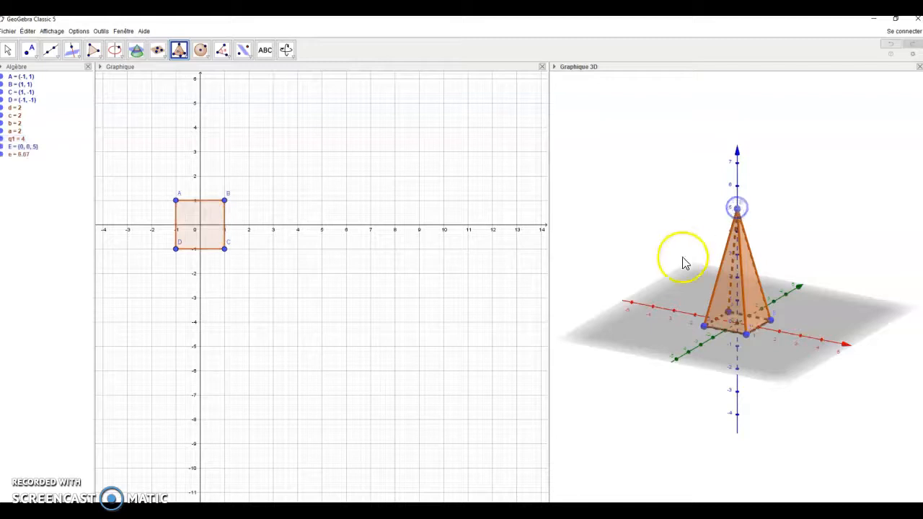
Start a new construction without saving the pyramid, and set labelling to only new points
left_click(287, 50)
left_click_drag(613, 165, 673, 161)
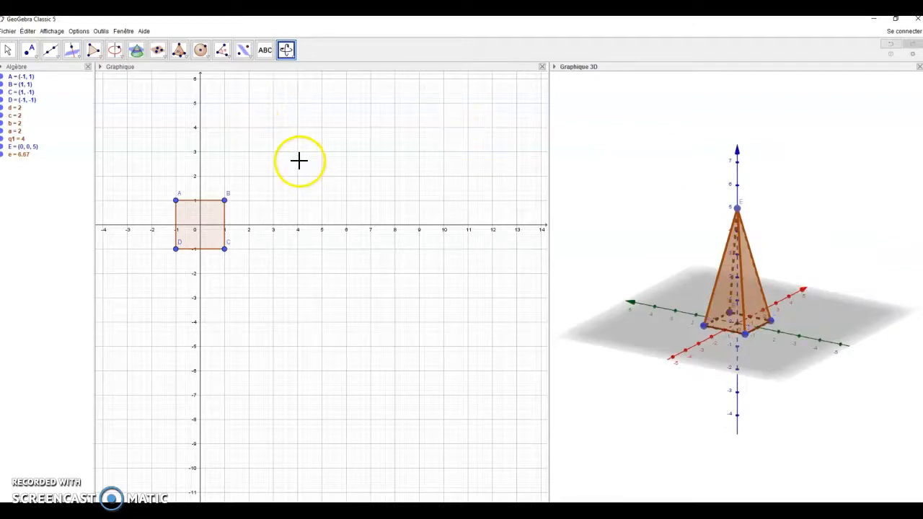
left_click(7, 31)
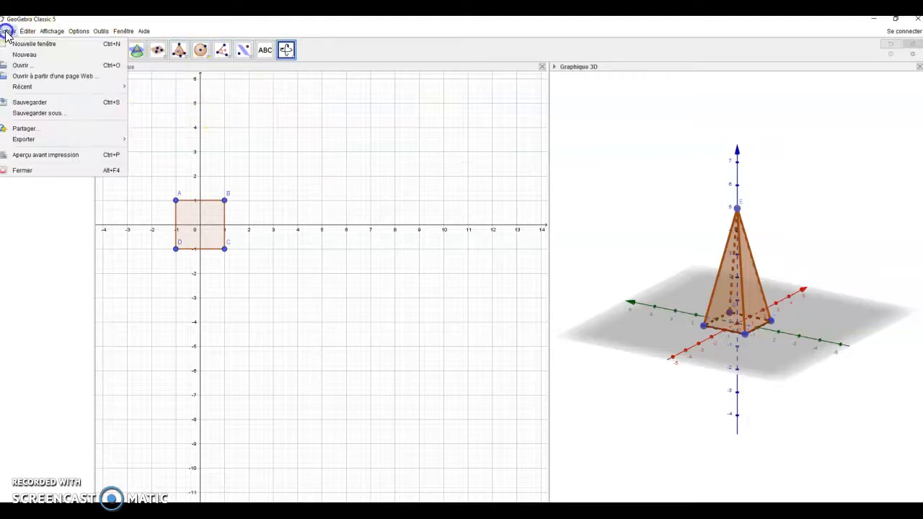
left_click(22, 55)
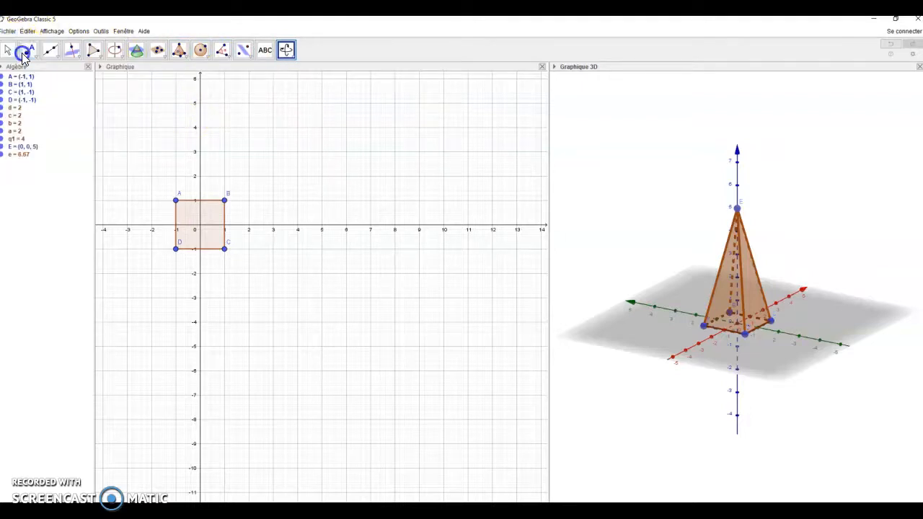
left_click(459, 280)
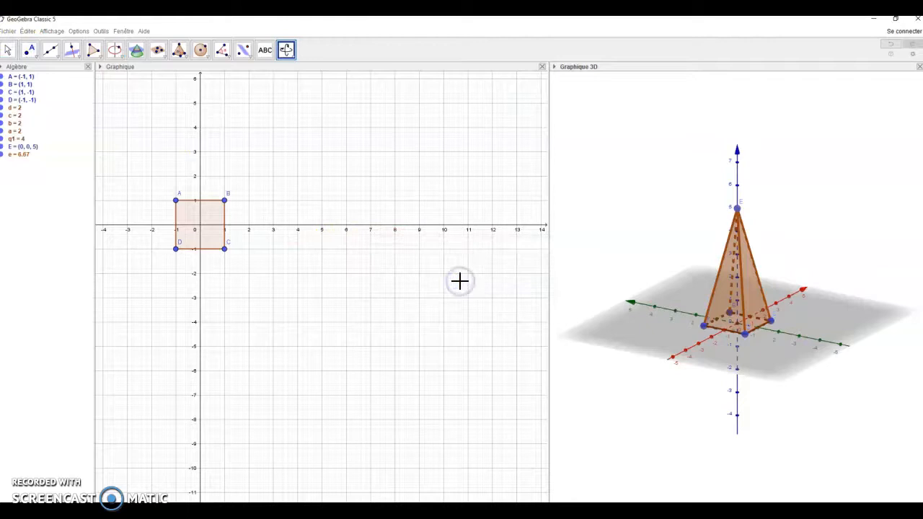
left_click(423, 263)
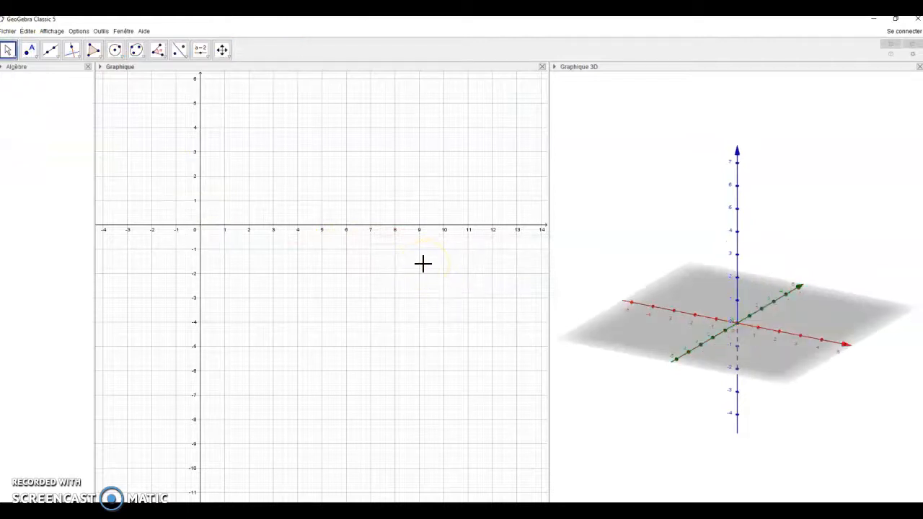
left_click(75, 31)
mouse_move(79, 59)
left_click(200, 98)
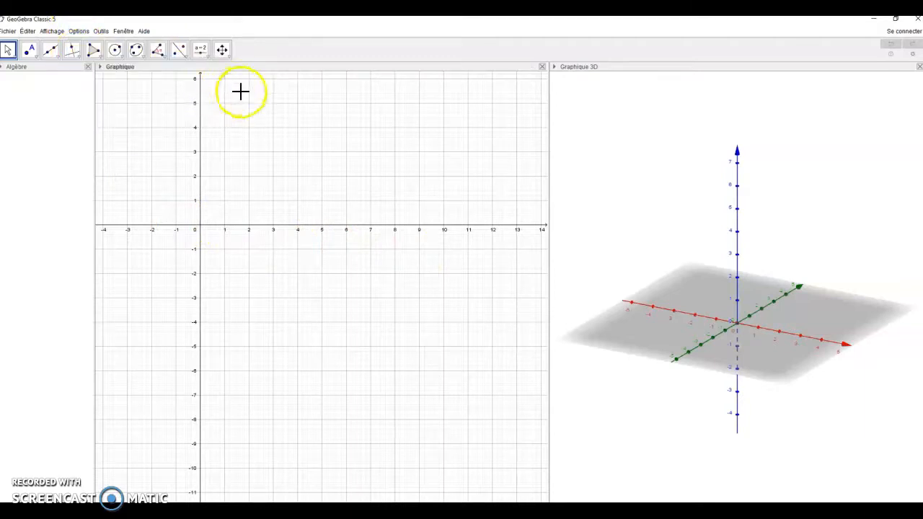
Draw a square polygon in the 2D view with vertices (-1, 1), (1, 1), (1, -1) and (-1, -1)
left_click(93, 50)
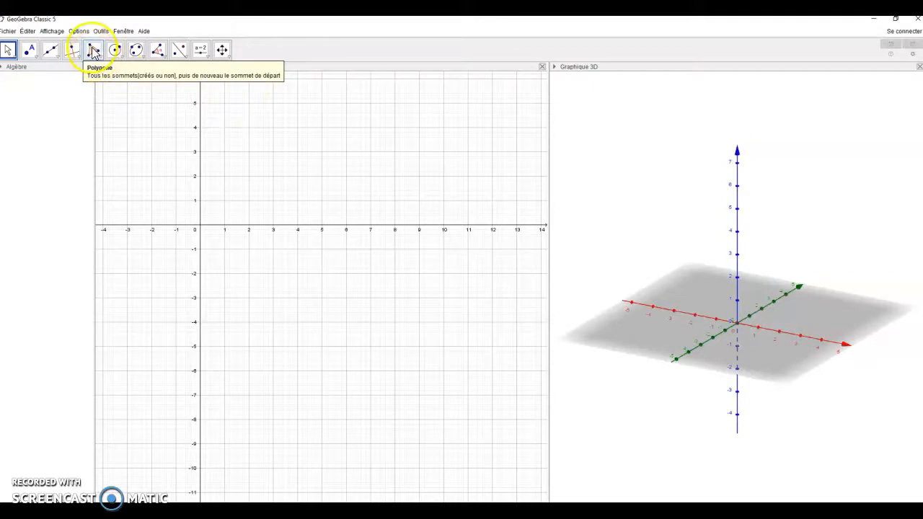
left_click(176, 199)
left_click(225, 200)
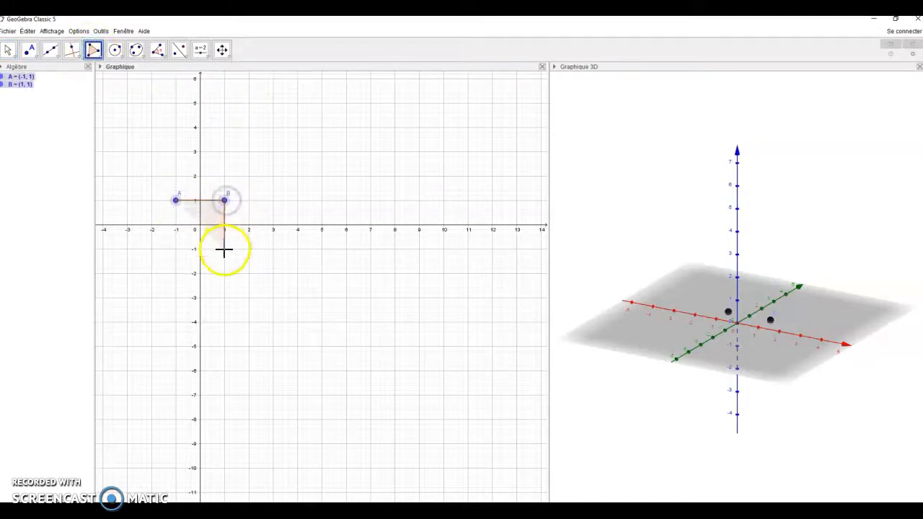
left_click(224, 249)
left_click(178, 249)
left_click(177, 204)
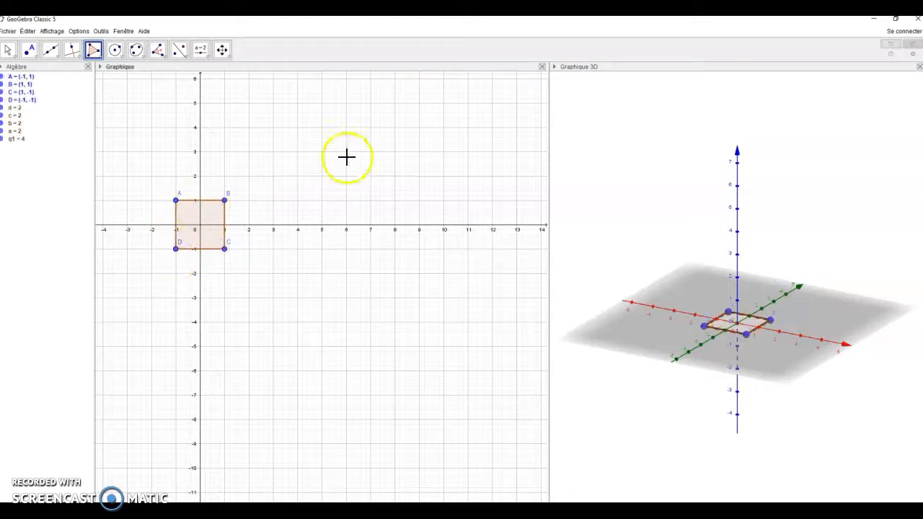
Extrude the square in the 3D view into a prism with height 2, forming a cube
left_click(8, 50)
left_click(684, 190)
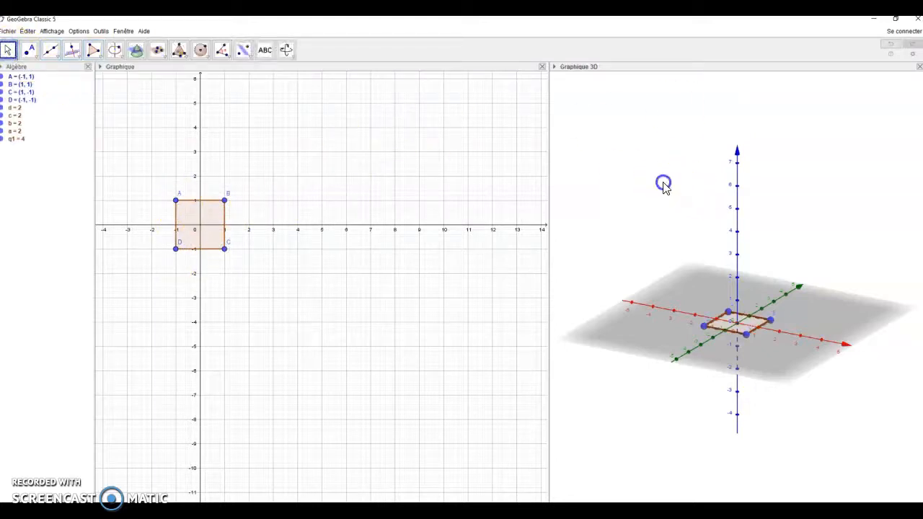
left_click(187, 56)
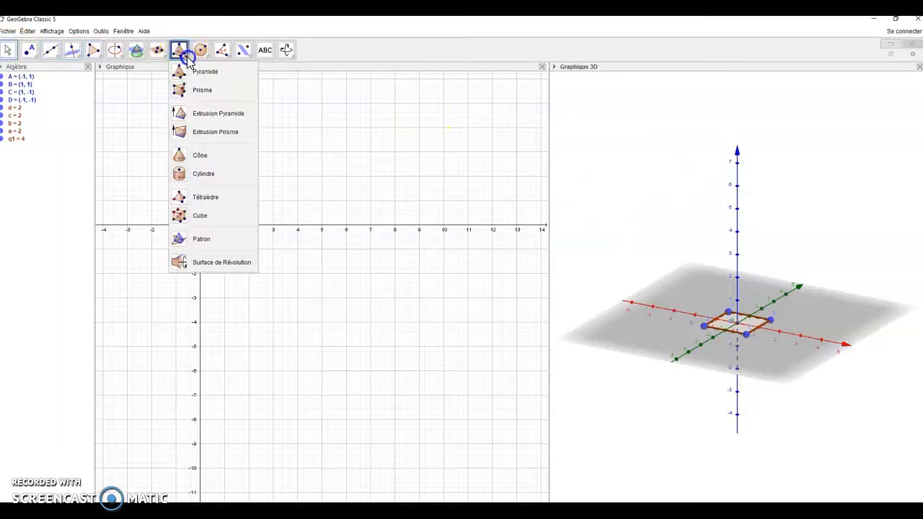
left_click(202, 137)
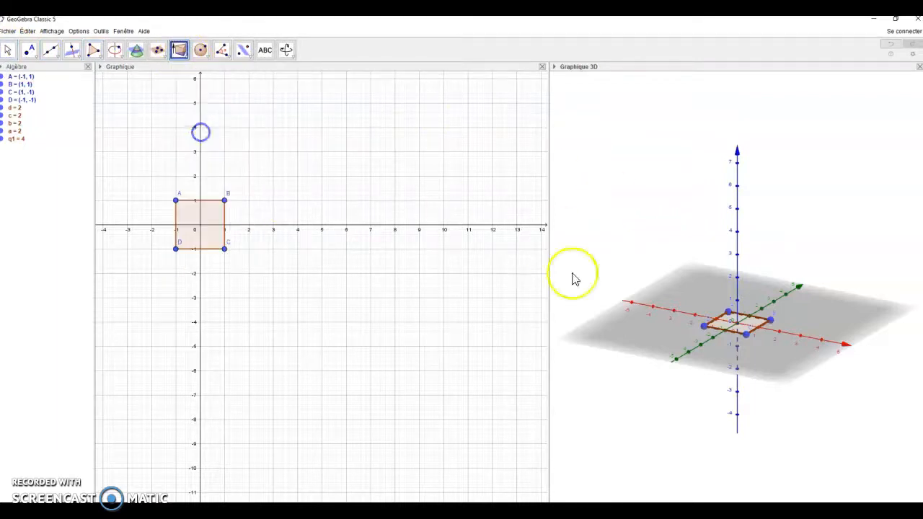
left_click(738, 337)
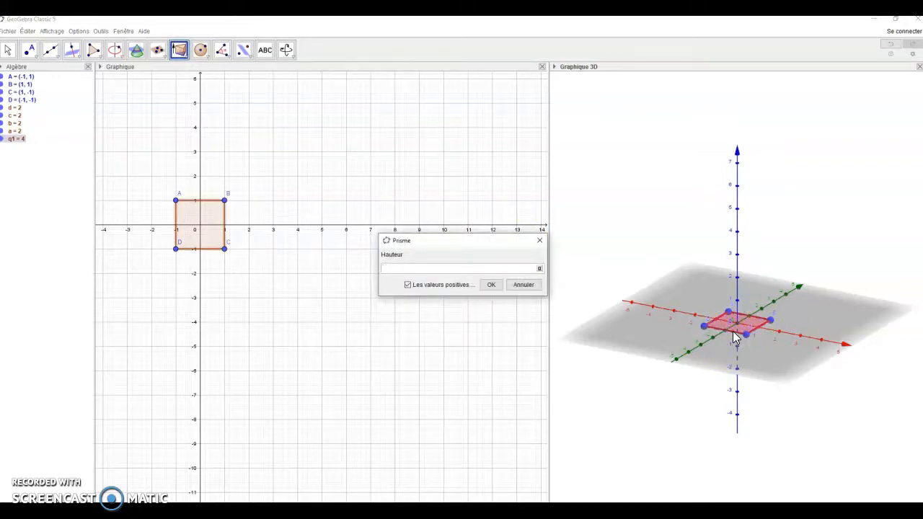
left_click(603, 309)
left_click(489, 285)
left_click(692, 311)
left_click(286, 50)
mouse_move(640, 163)
left_mouse_down()
mouse_move(665, 175)
mouse_move(639, 157)
left_mouse_up()
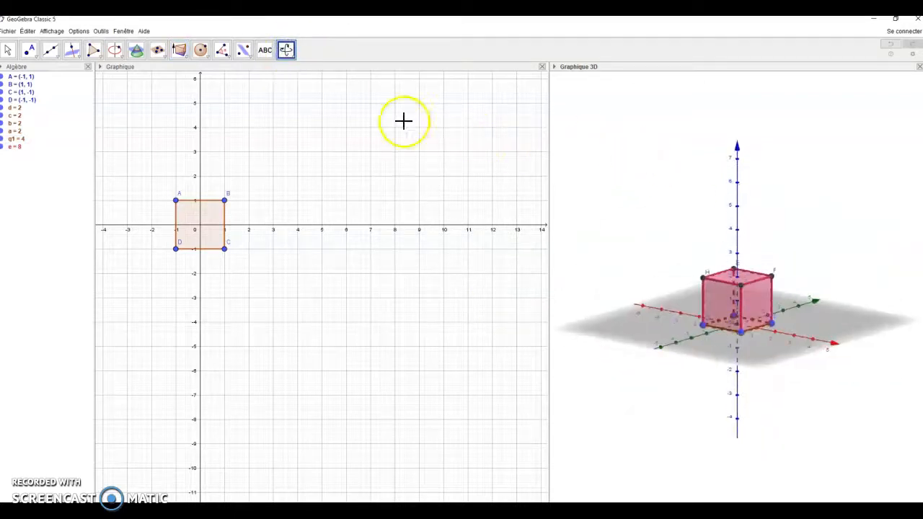
Create the net of the cube from the solid in the 3D view
left_click(10, 50)
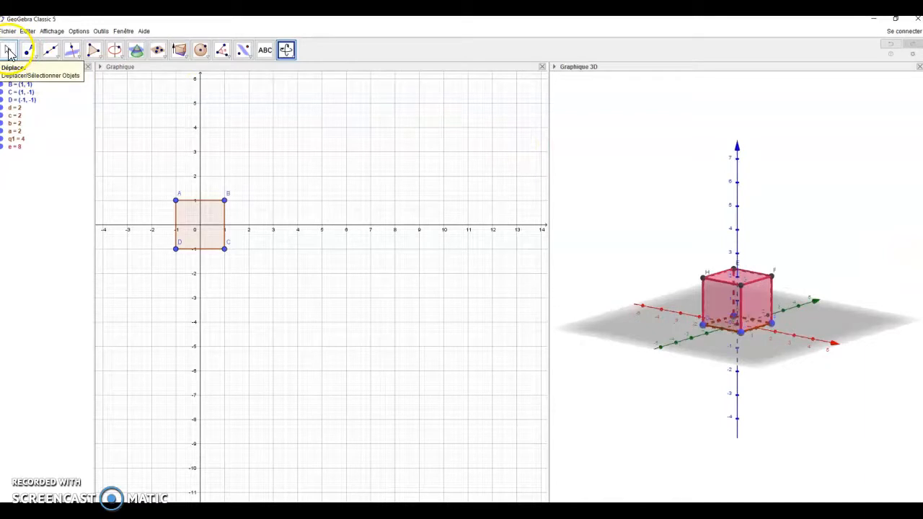
left_click(202, 51)
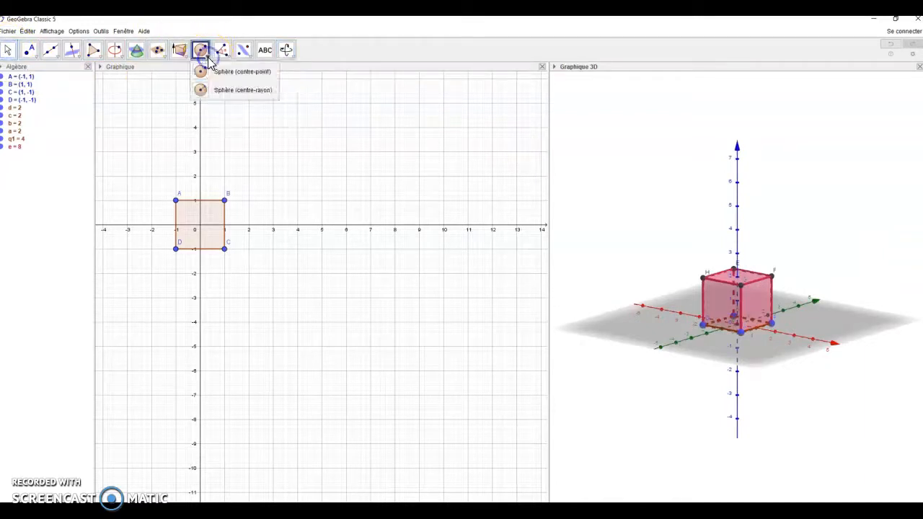
mouse_move(185, 58)
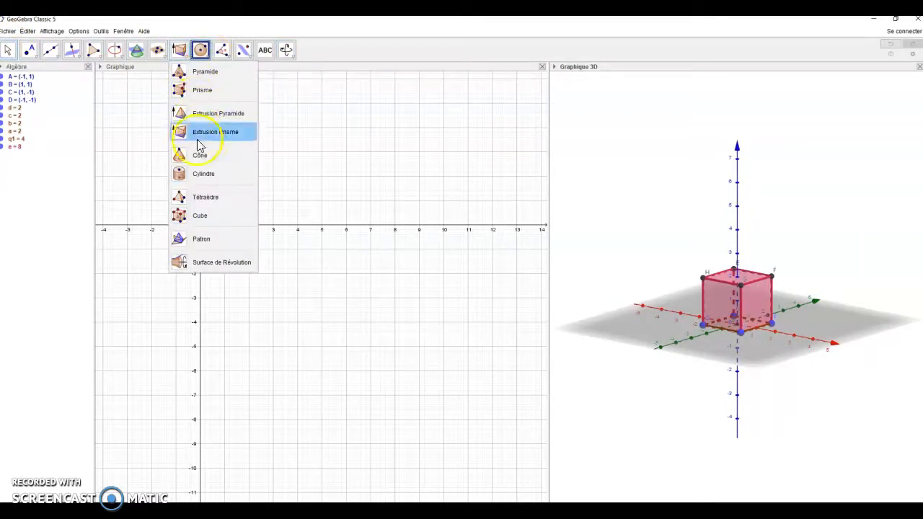
left_click(201, 242)
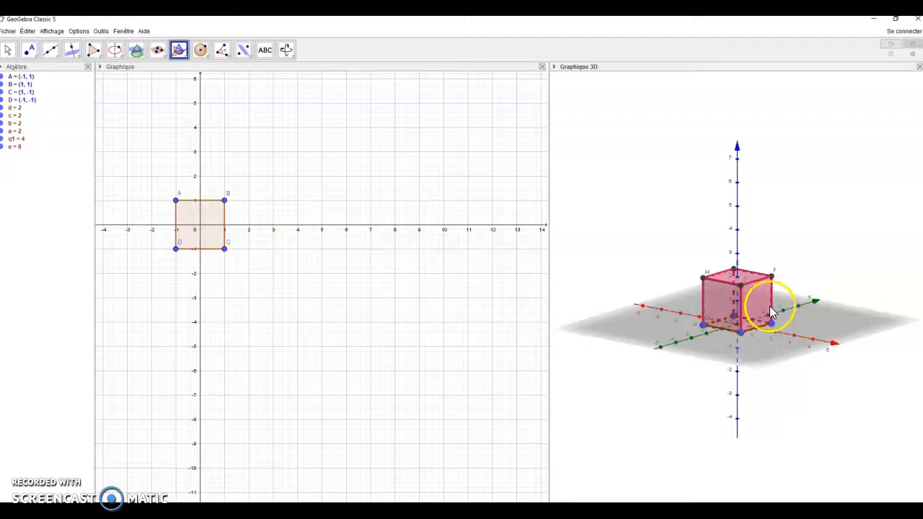
left_click(726, 328)
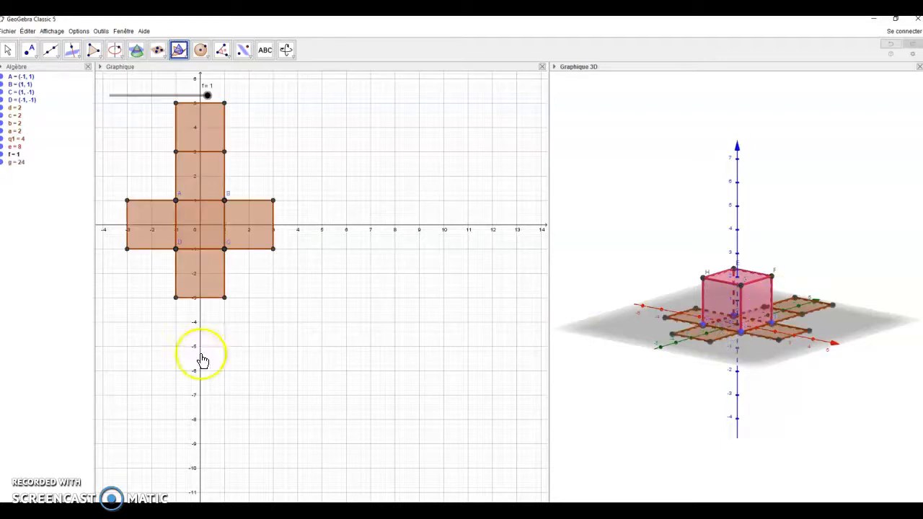
Move the net's slider, ending at 1, and rotate the 3D view to examine the cube with its unfolded net
left_click(7, 49)
mouse_move(208, 96)
left_mouse_down()
mouse_move(112, 97)
mouse_move(208, 97)
mouse_move(182, 103)
mouse_move(213, 110)
left_mouse_up()
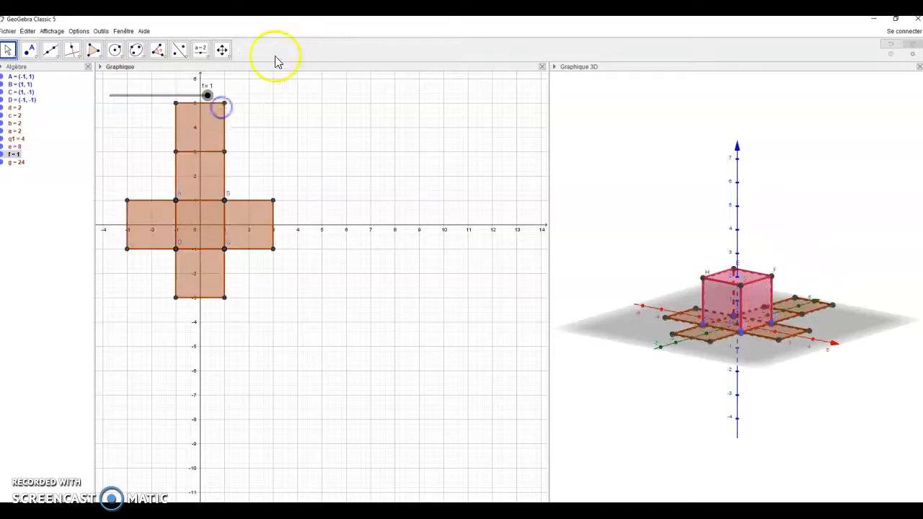
left_click(609, 130)
left_click(292, 48)
left_click_drag(693, 144, 662, 155)
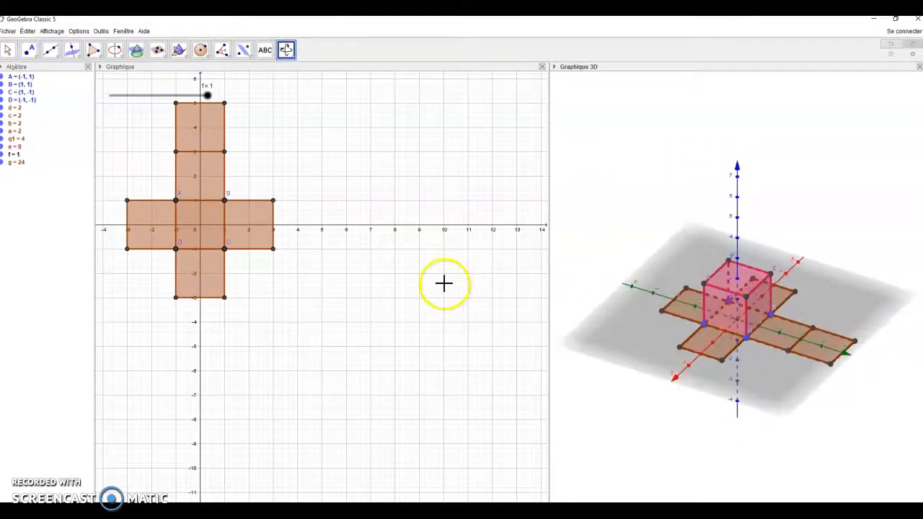